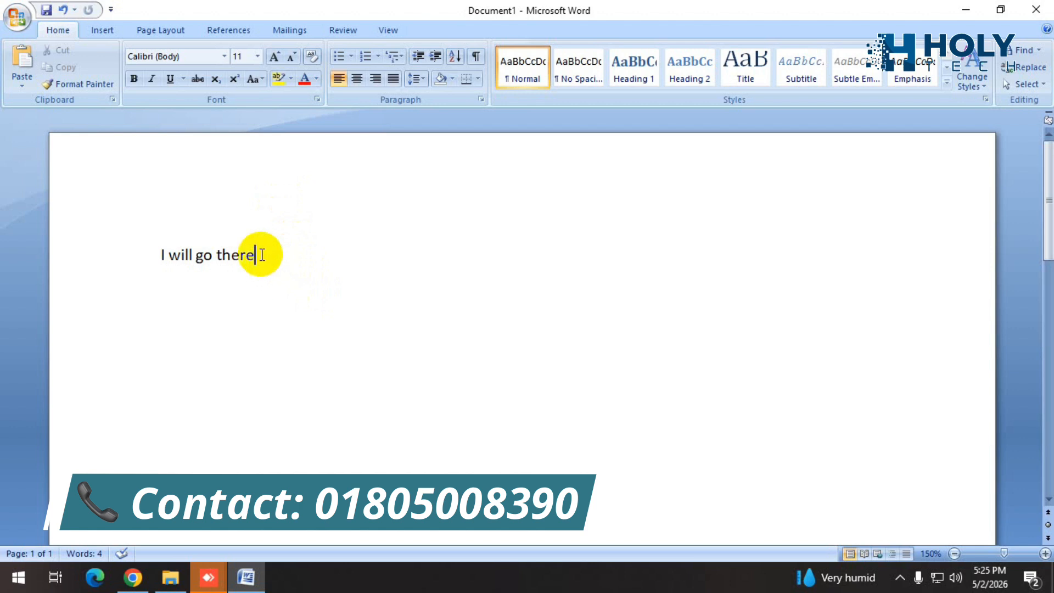
Set the font color of the sentence "I will go there" to dark orange.
left_click_drag(262, 254, 160, 257)
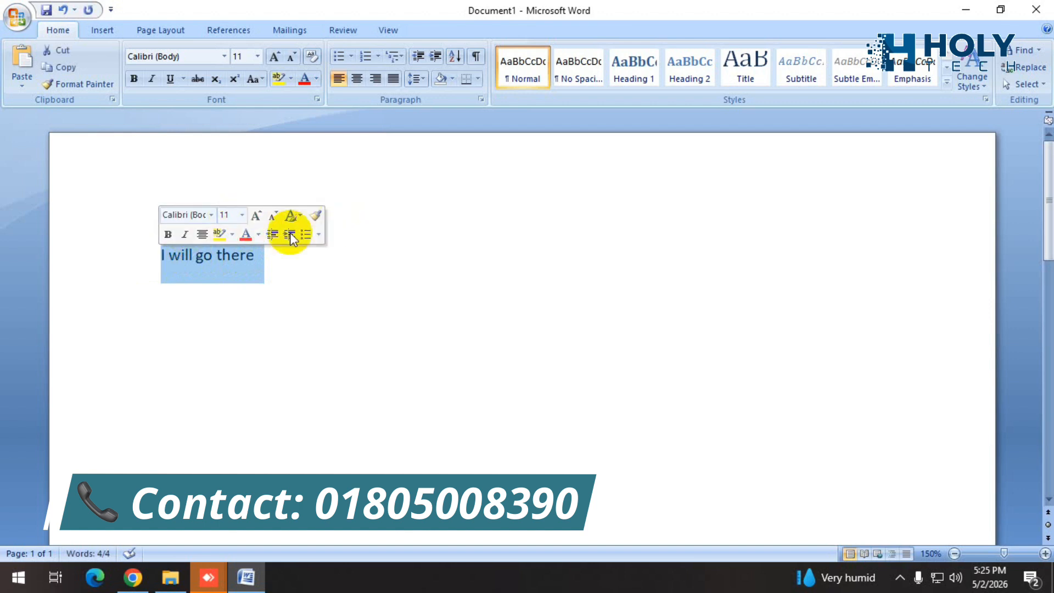
left_click(257, 236)
left_click(257, 236)
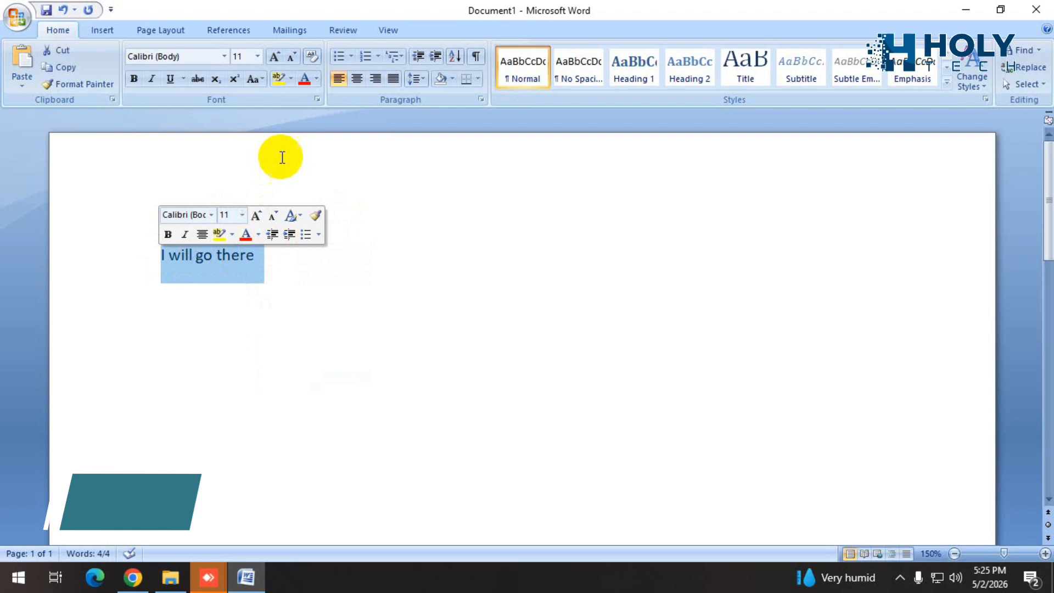
left_click(317, 79)
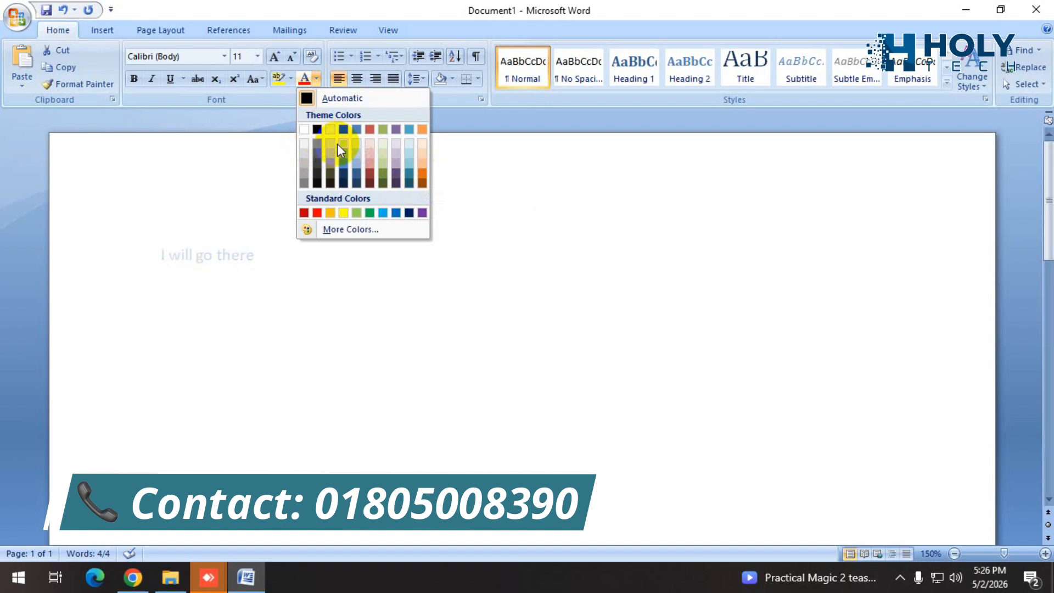
left_click(422, 170)
left_click(280, 258)
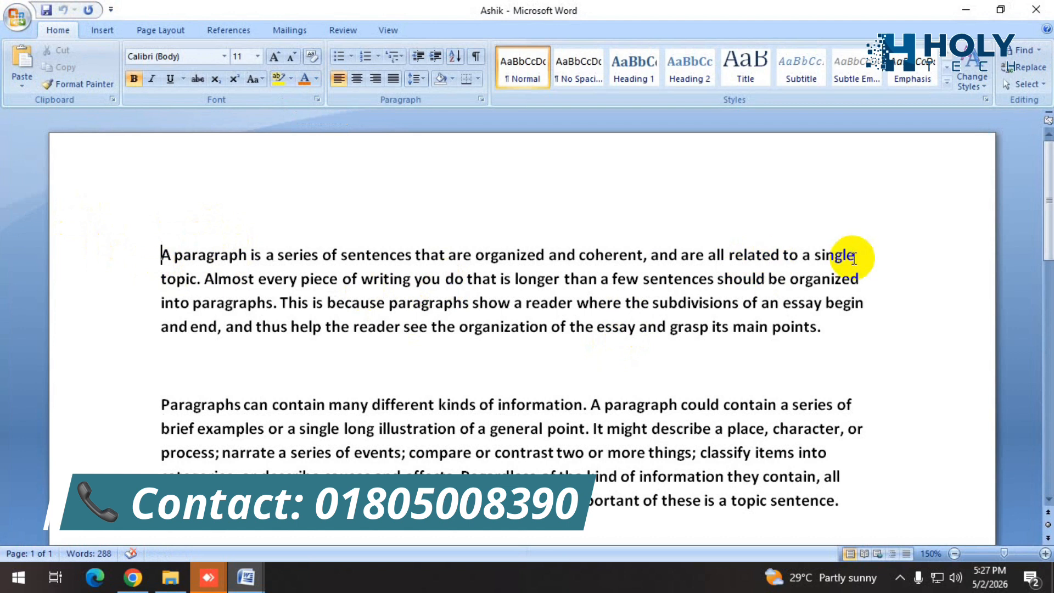
Set the font color of the first paragraph's first two lines to dark orange.
left_click_drag(866, 277, 163, 258)
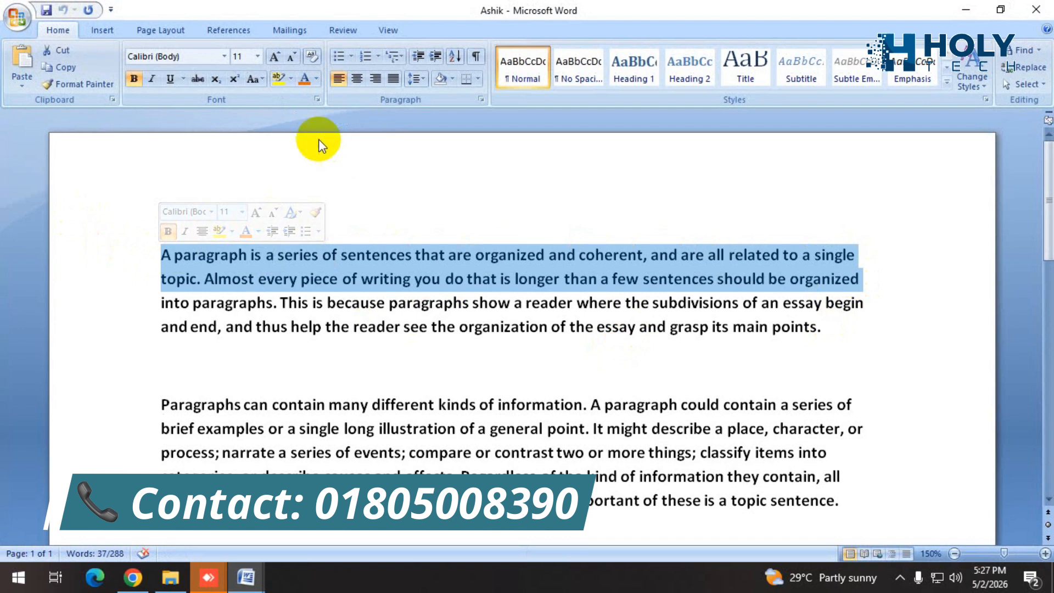
left_click(316, 79)
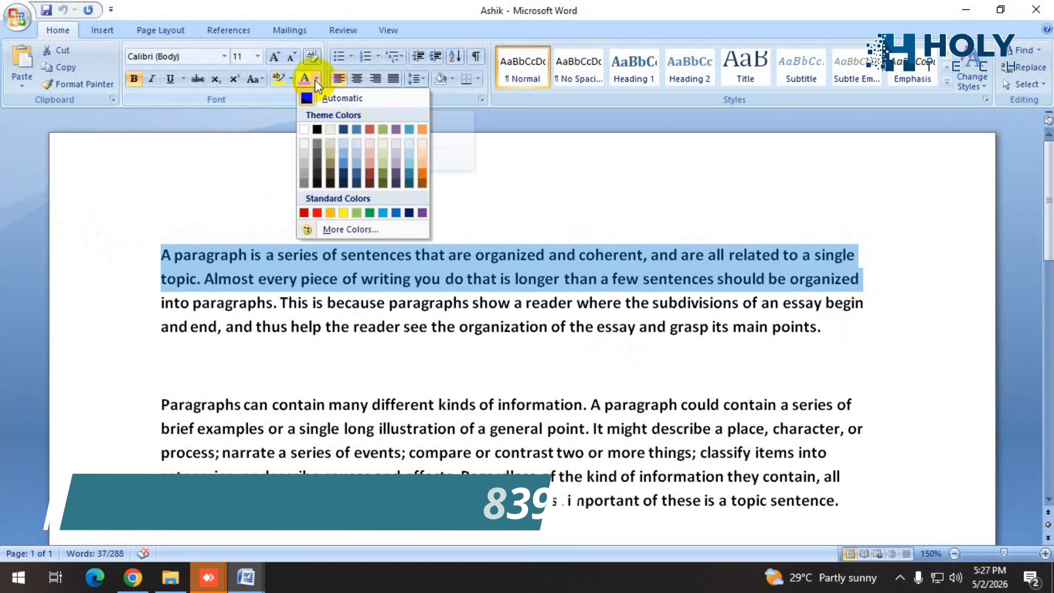
left_click(422, 172)
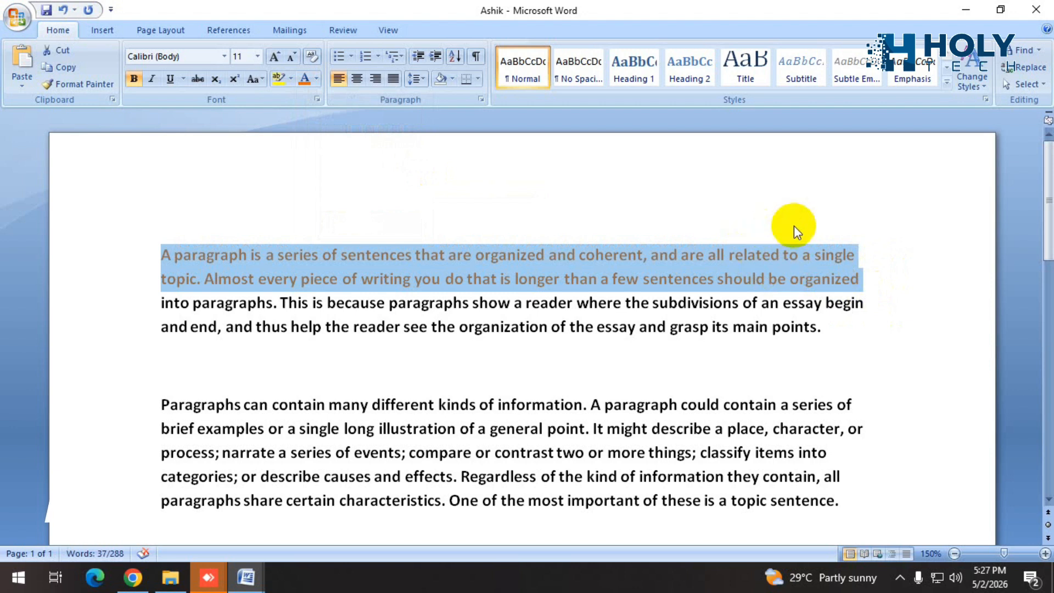
left_click(929, 210)
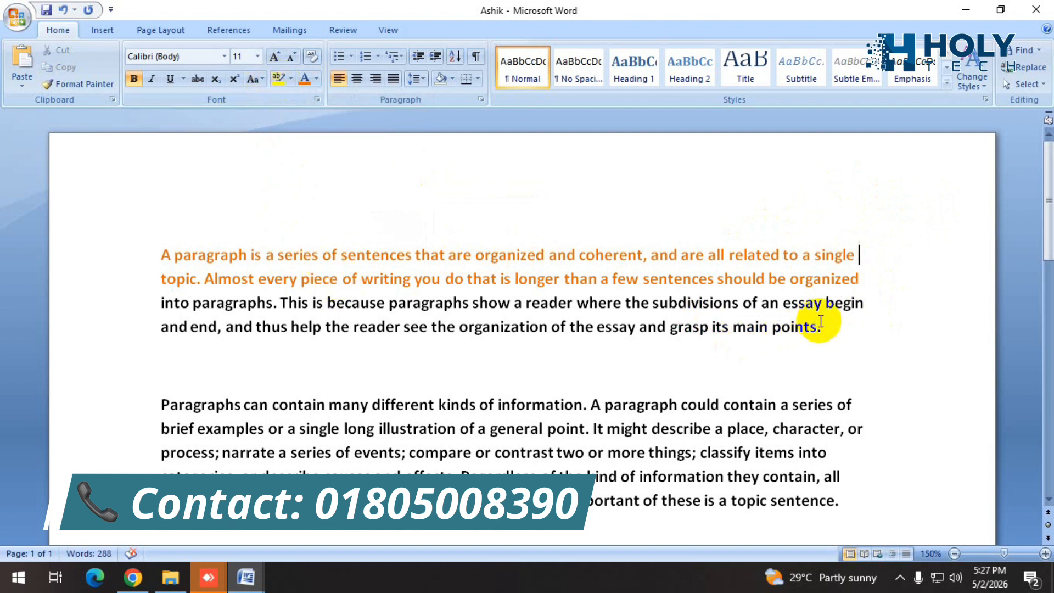
Highlight the first paragraph's text from "into paragraphs" through "see the" in dark green.
left_click_drag(831, 327, 167, 302)
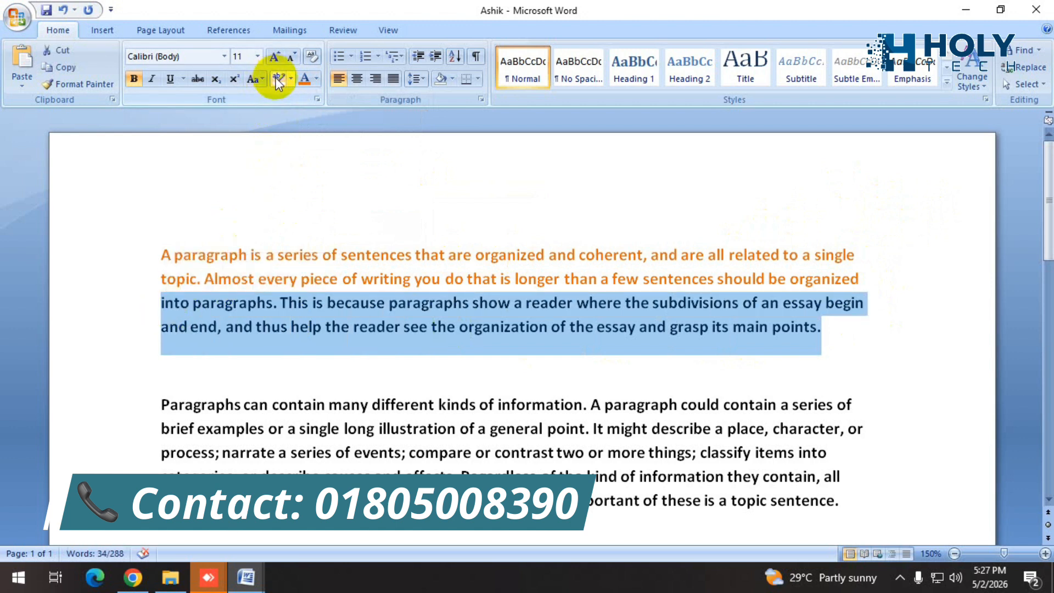
left_click(292, 80)
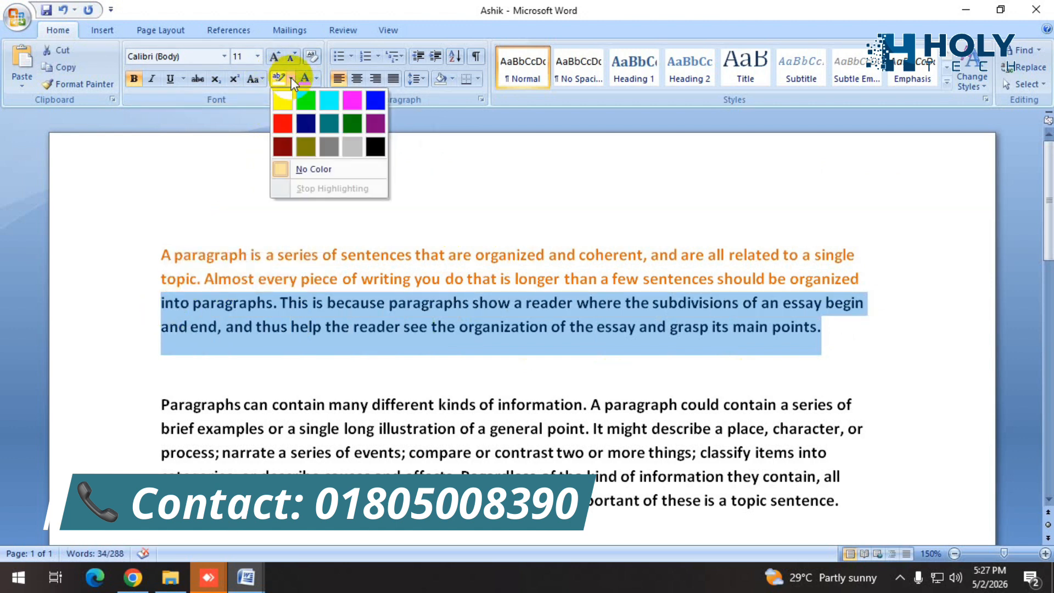
left_click(351, 123)
left_click(577, 404)
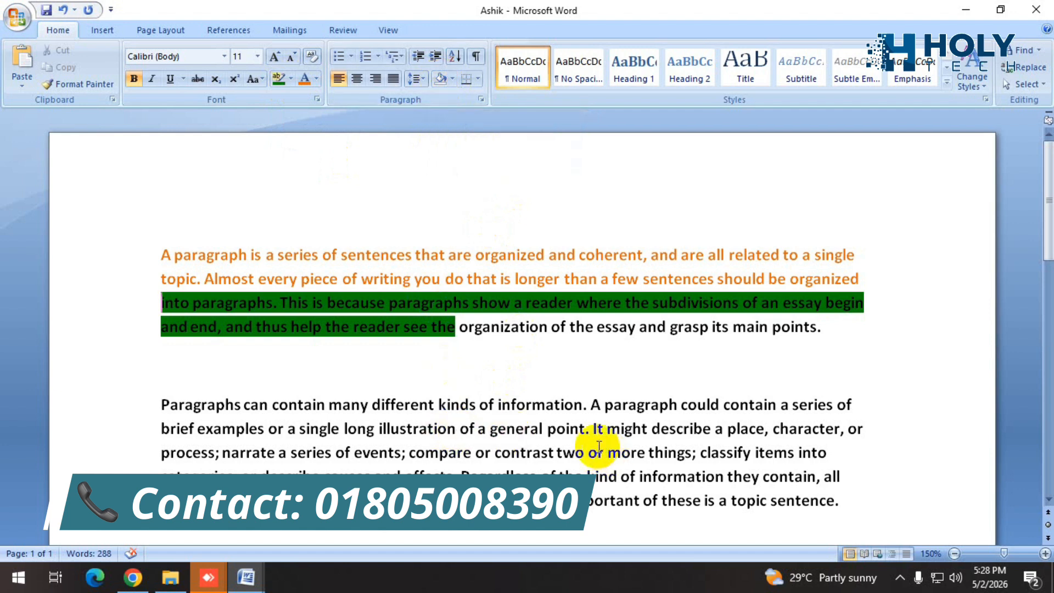
Apply light blue shading behind the second paragraph.
triple_click(702, 501)
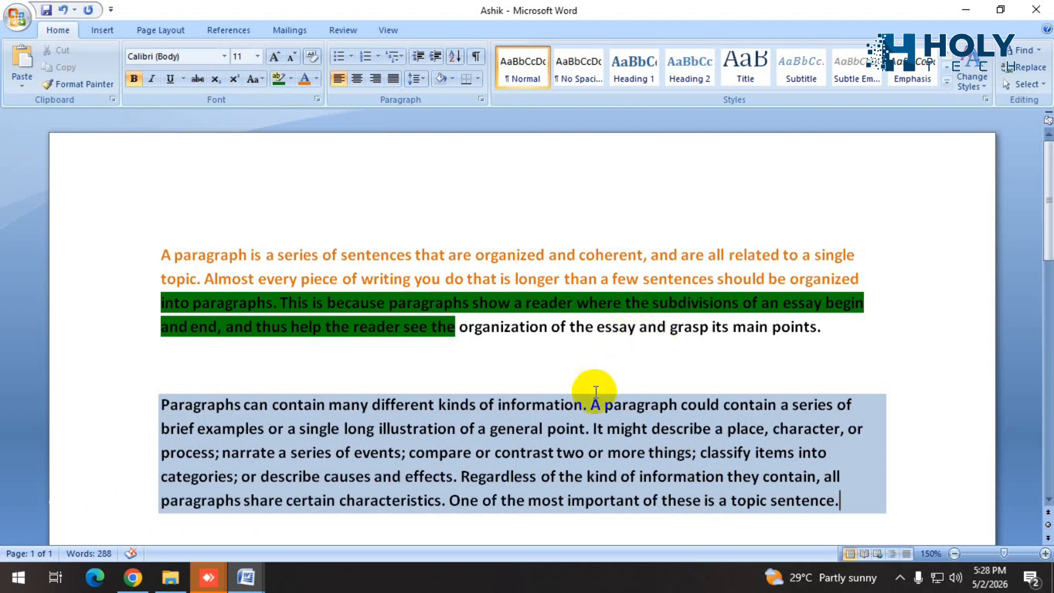
left_click(460, 328)
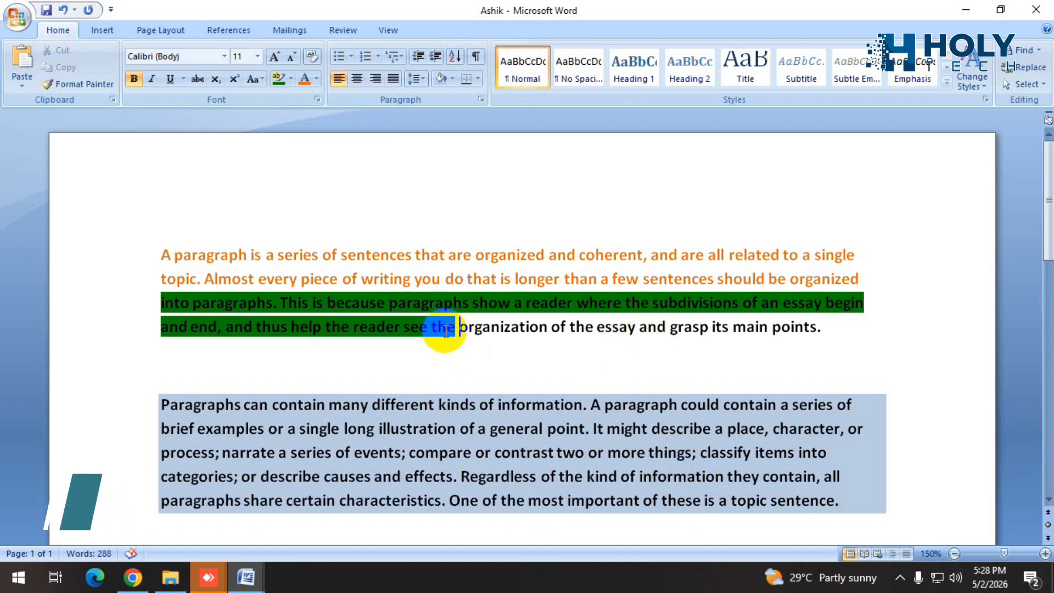
left_click(278, 79)
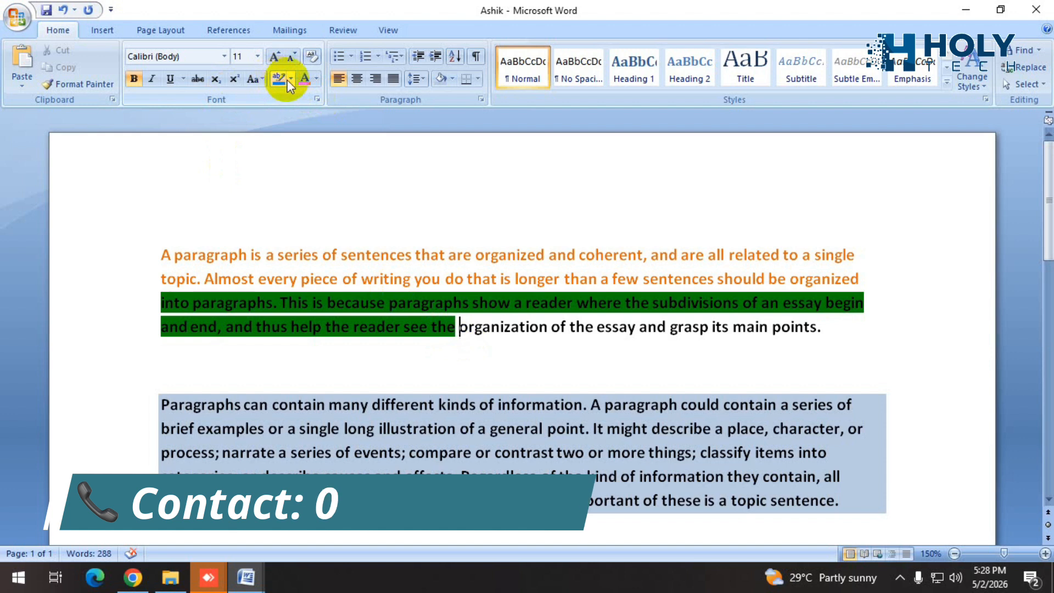
Change the shading behind the whole second paragraph to dark orange.
left_click(855, 505)
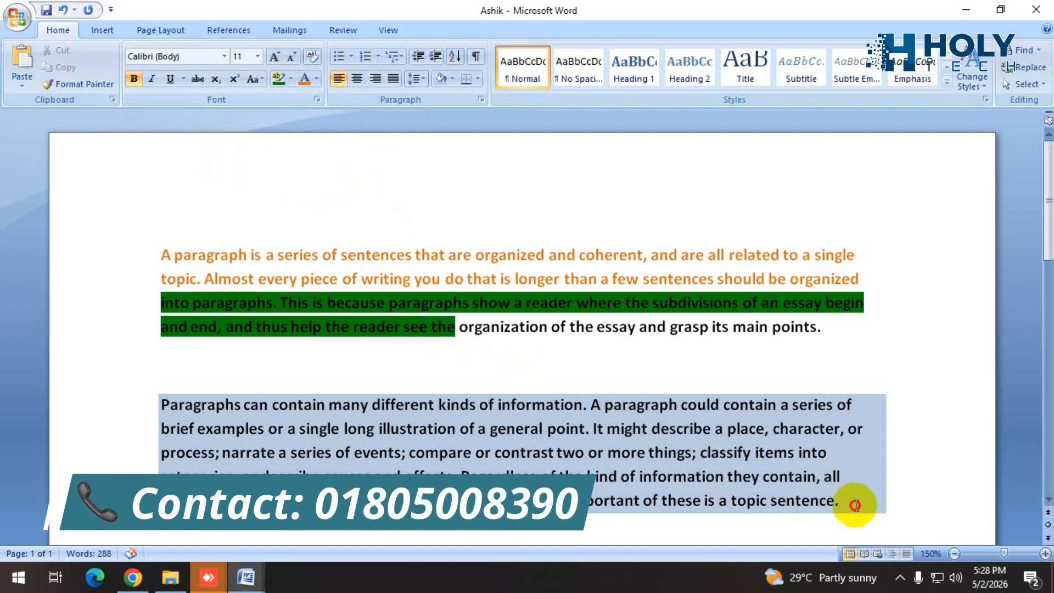
left_click_drag(854, 505, 160, 403)
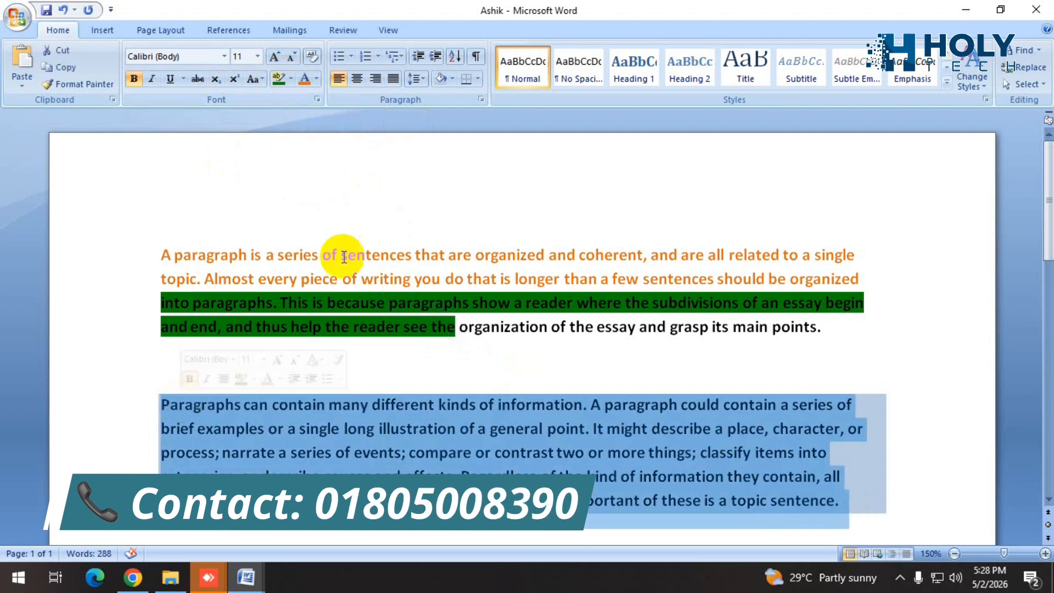
left_click(451, 79)
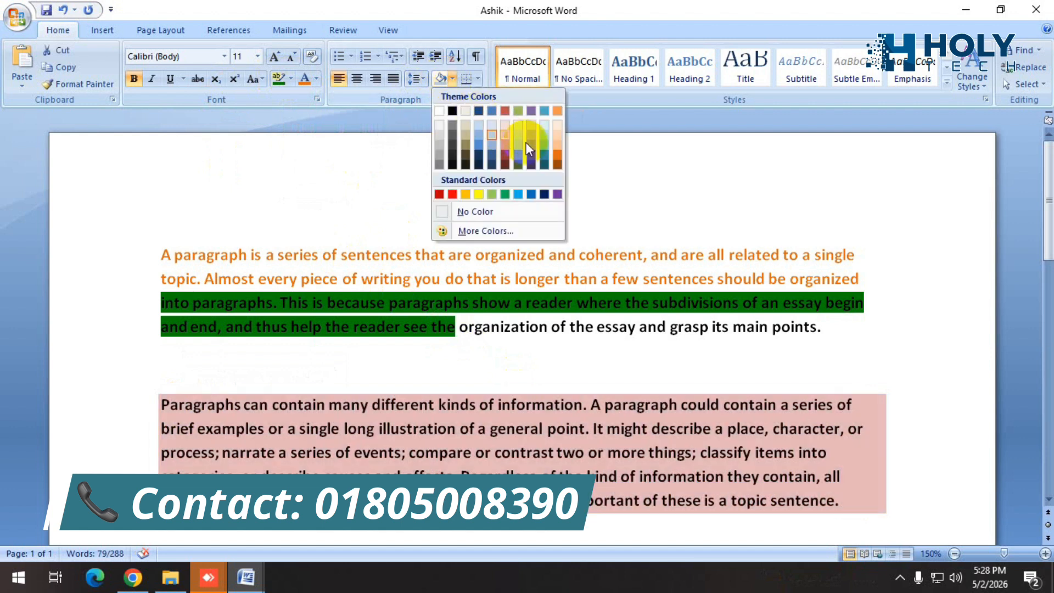
left_click(907, 477)
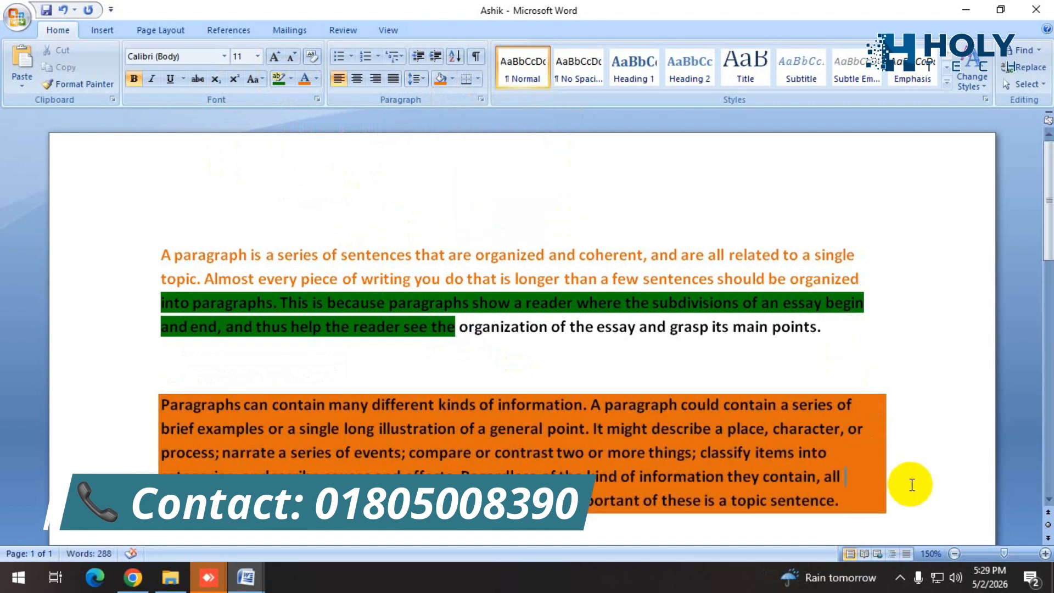
Remove the shading from the second paragraph by setting it to No Color.
scroll(911, 484, "down", 1)
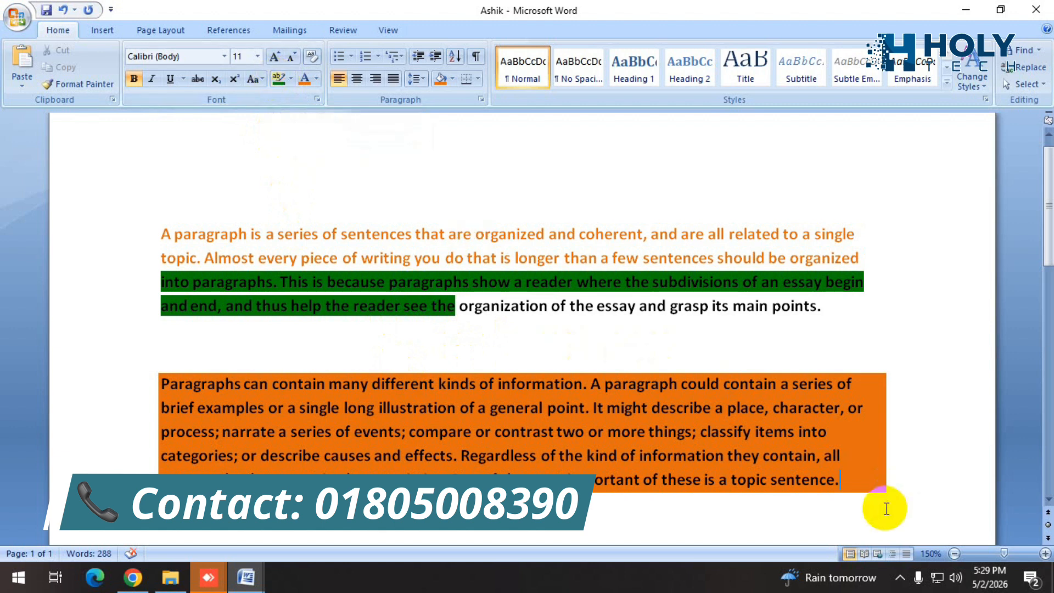
left_click(852, 489)
left_click_drag(852, 489, 216, 396)
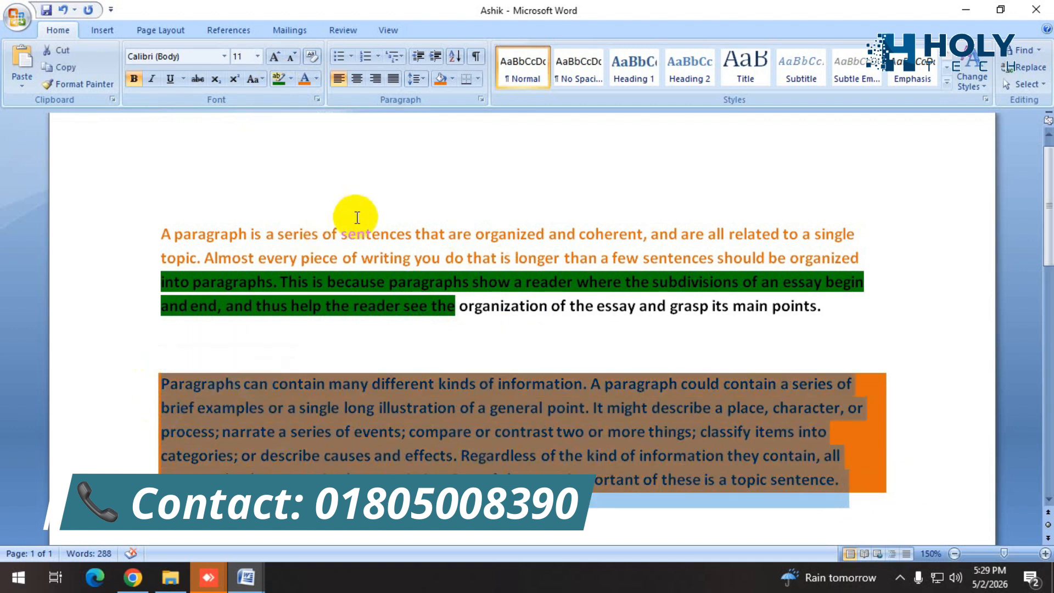
left_click(452, 78)
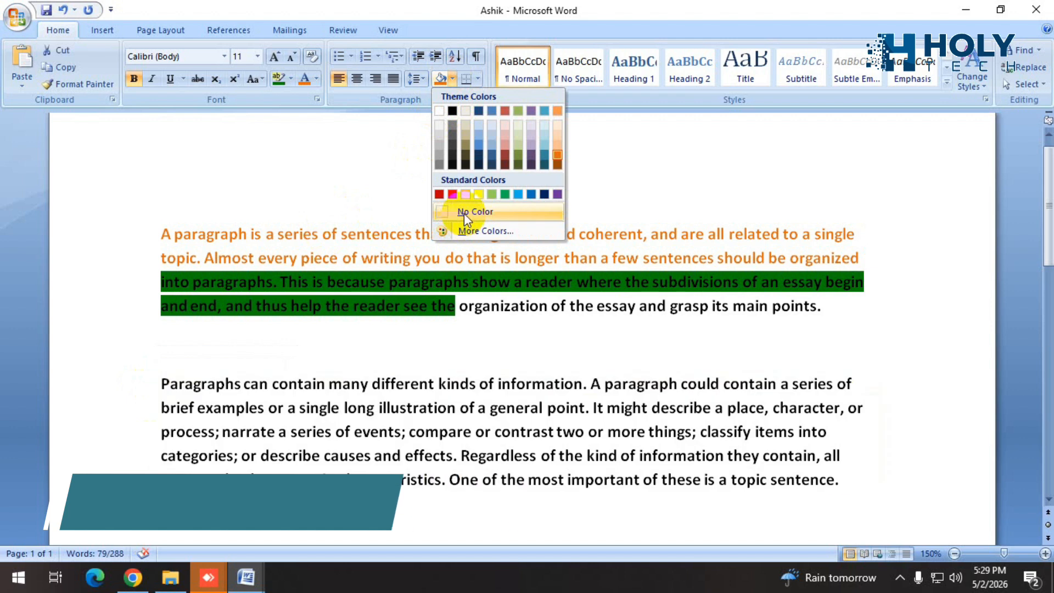
left_click(465, 214)
left_click(882, 476)
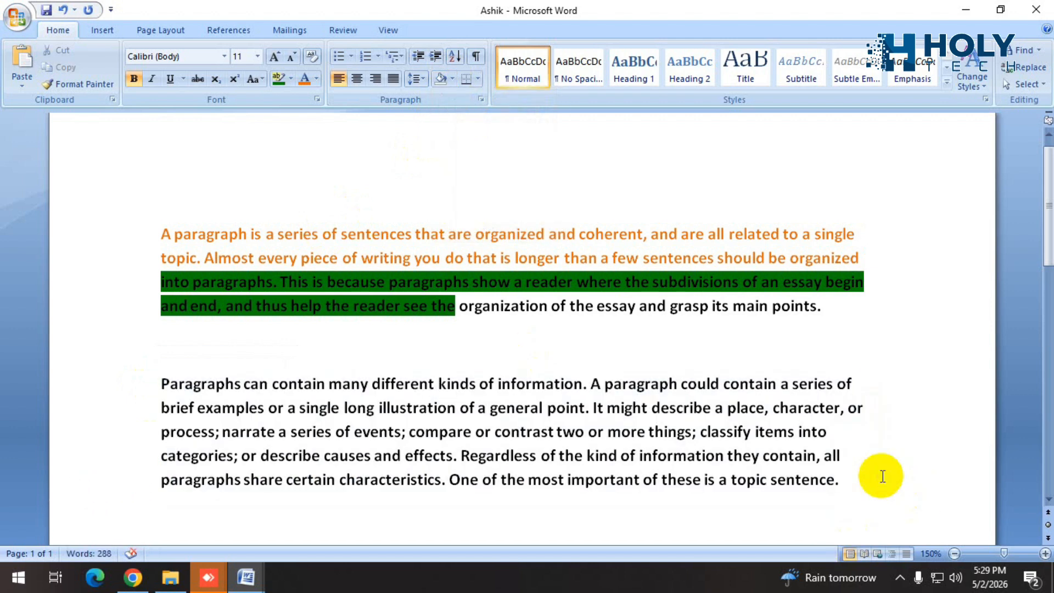
Try to clear the green background in the first paragraph by setting its shading to No Color.
mouse_move(456, 306)
left_mouse_down()
mouse_move(158, 282)
mouse_move(211, 222)
mouse_move(160, 283)
left_mouse_up()
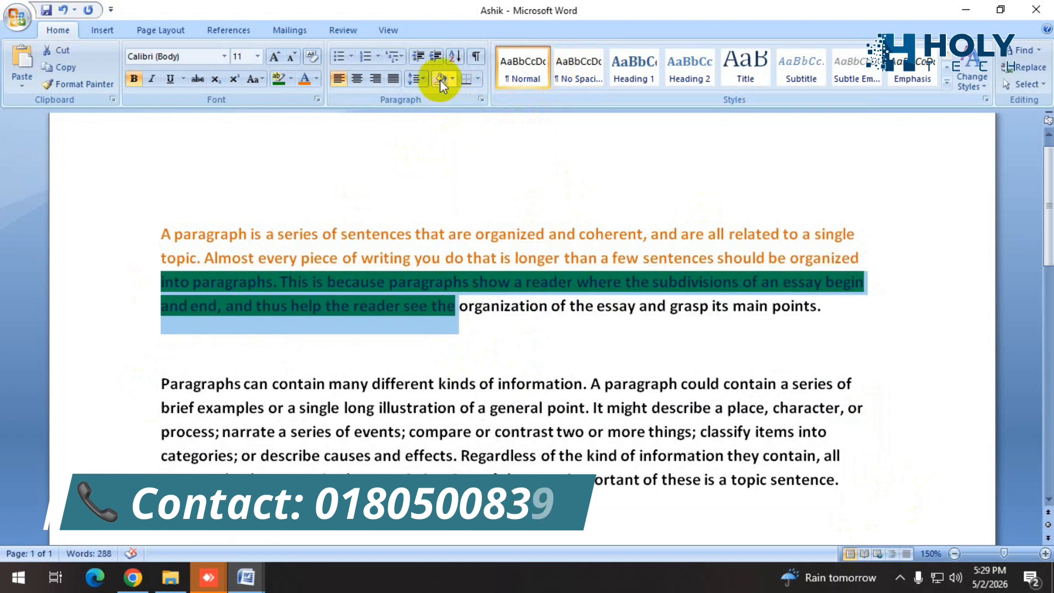
left_click(450, 78)
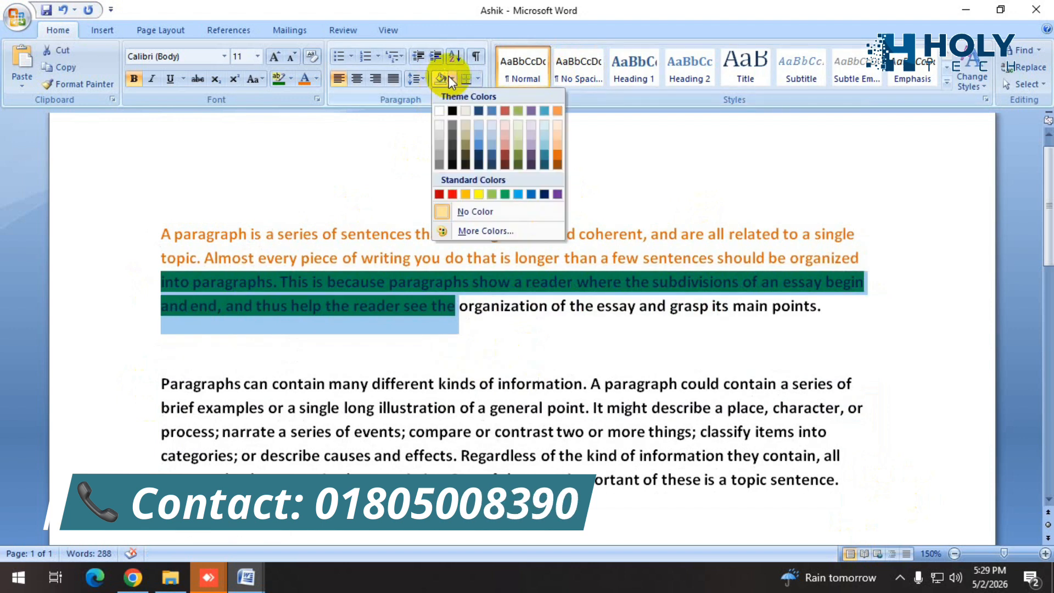
left_click(460, 214)
left_click(493, 323)
Remove the green text highlight from the first paragraph by setting the highlight to No Color.
mouse_move(459, 311)
left_mouse_down()
mouse_move(146, 278)
mouse_move(134, 289)
left_mouse_up()
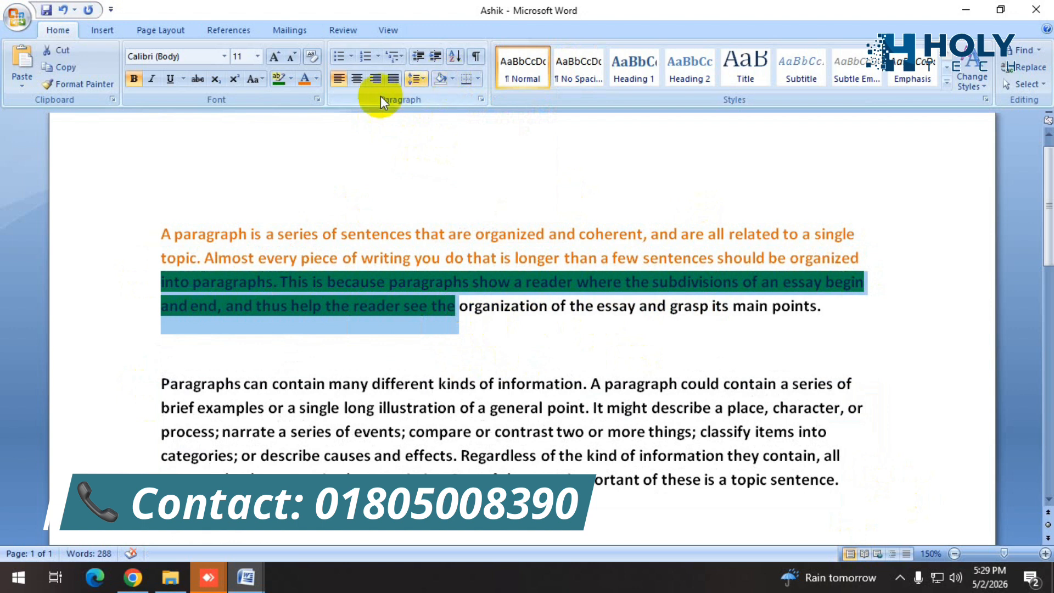
left_click(290, 79)
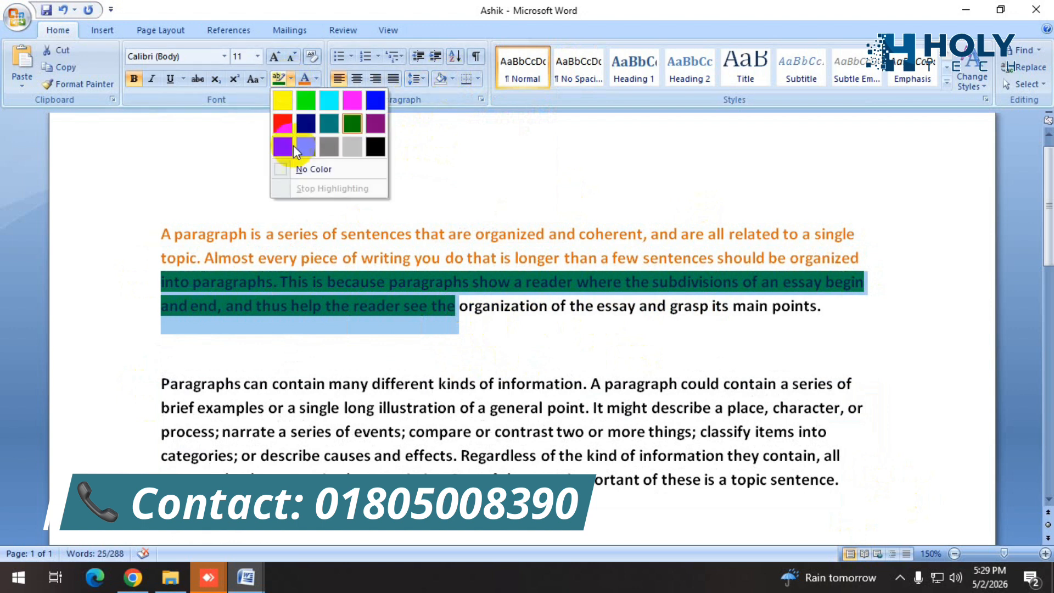
left_click(310, 171)
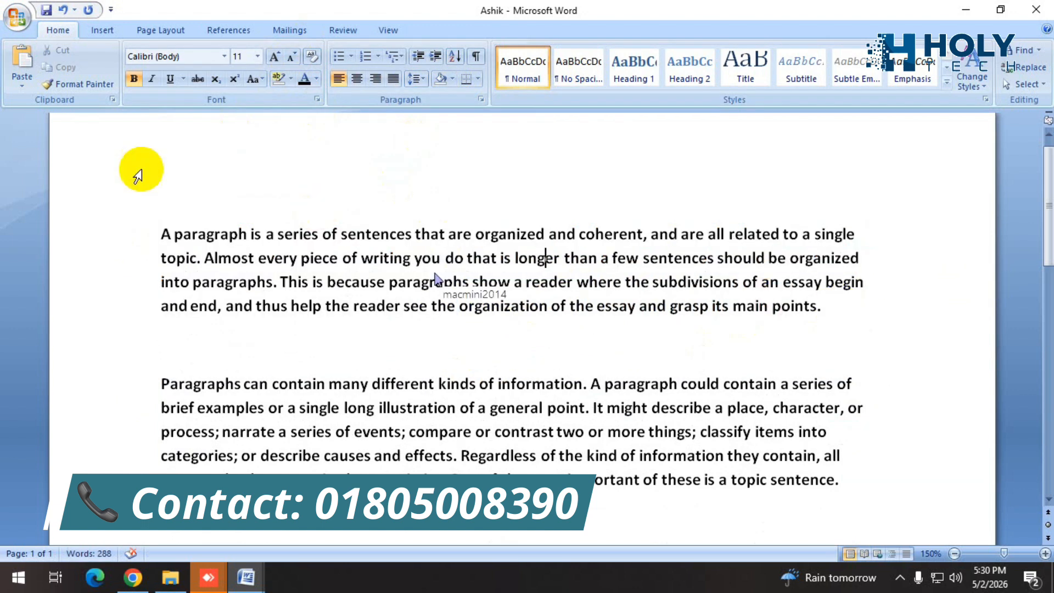
Add the line "Let me go" in the blank space above the first paragraph.
left_click(229, 184)
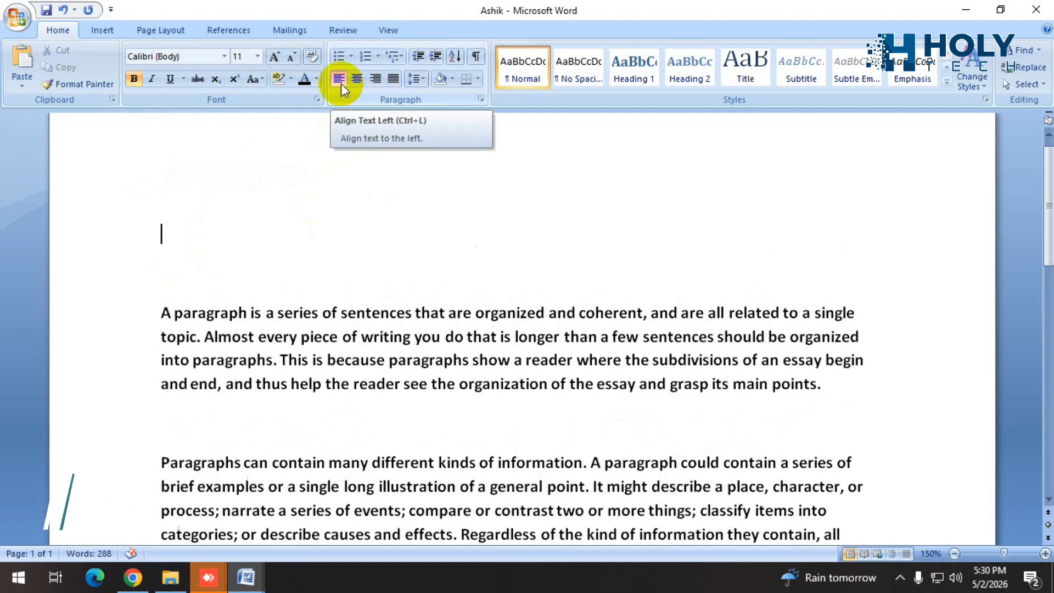
left_click(340, 85)
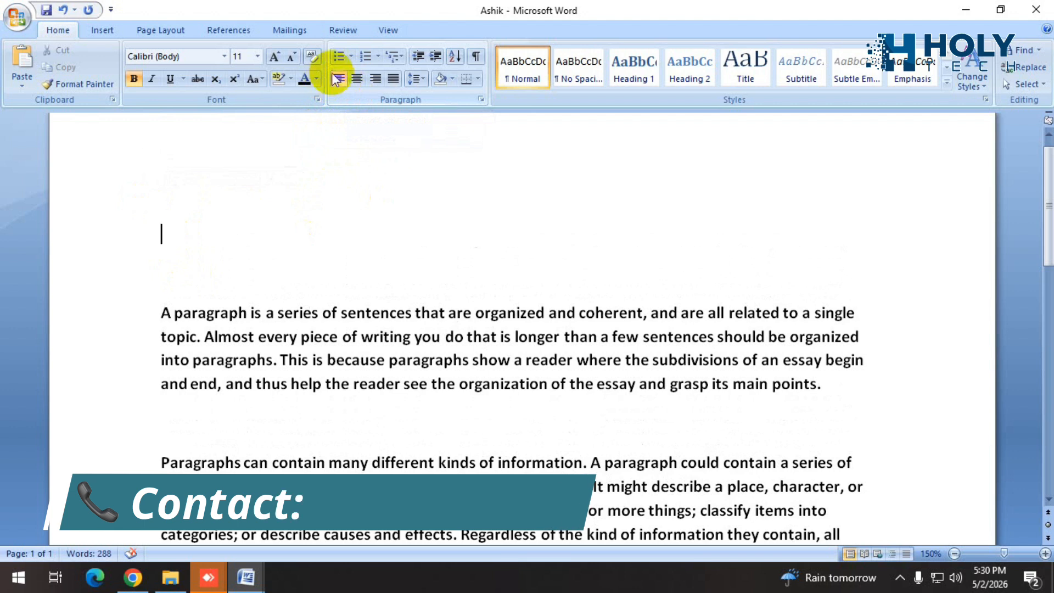
type("Let me go")
Try center, right and left alignment on the "Let me go" line, finishing with it centered.
left_click_drag(264, 233, 137, 217)
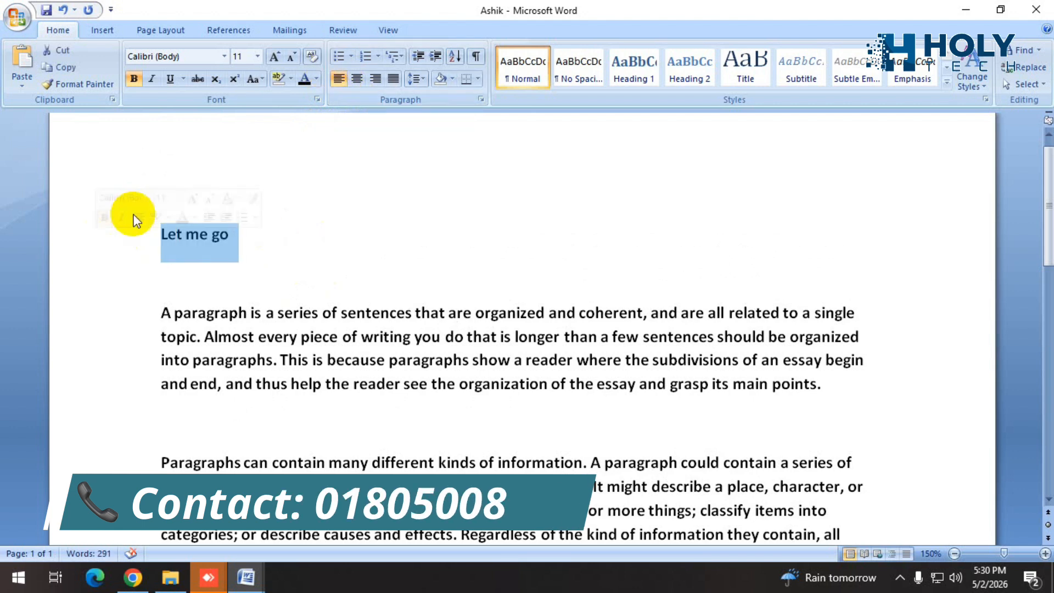
left_click(356, 80)
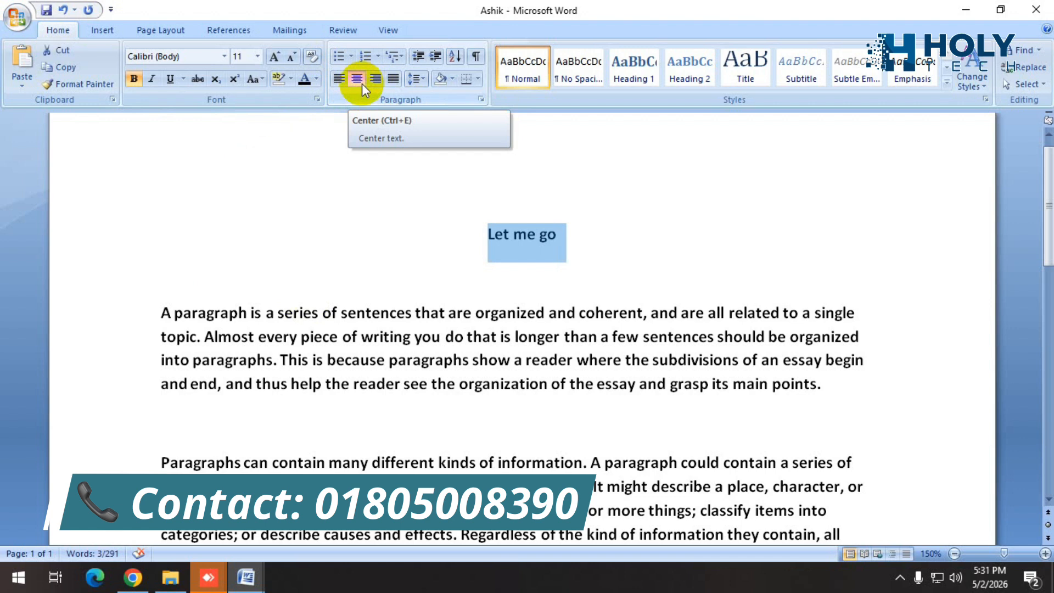
left_click(376, 80)
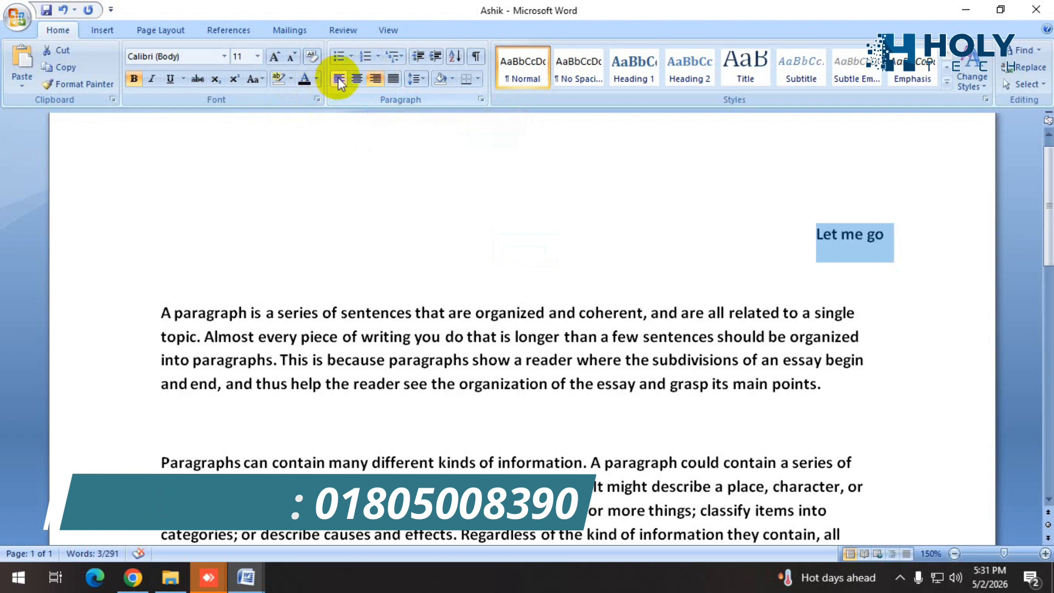
left_click(339, 79)
left_click(357, 80)
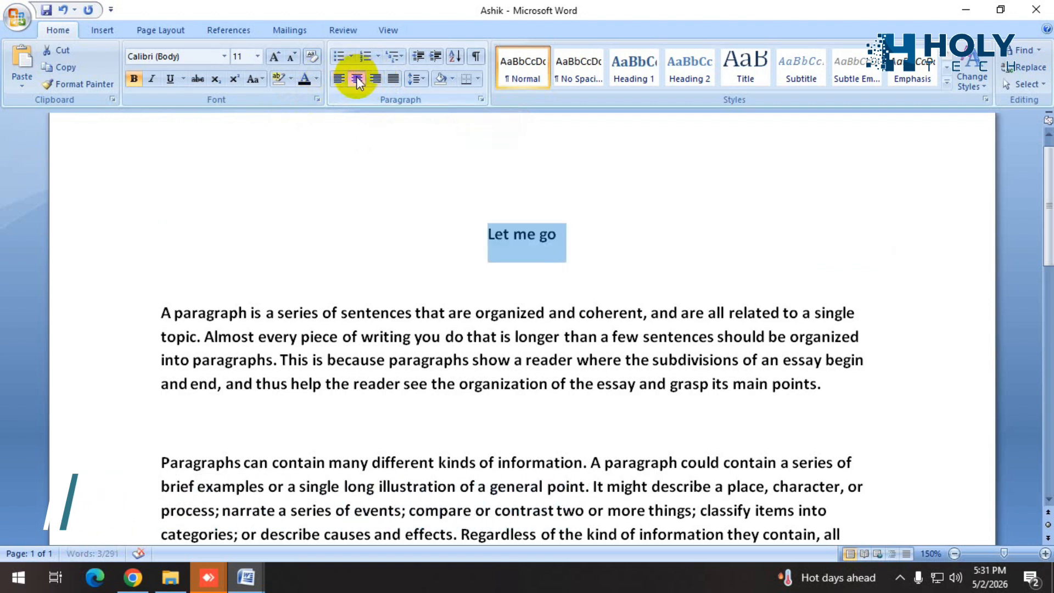
Justify the whole first paragraph below the "Let me go" line.
left_click_drag(823, 385, 186, 327)
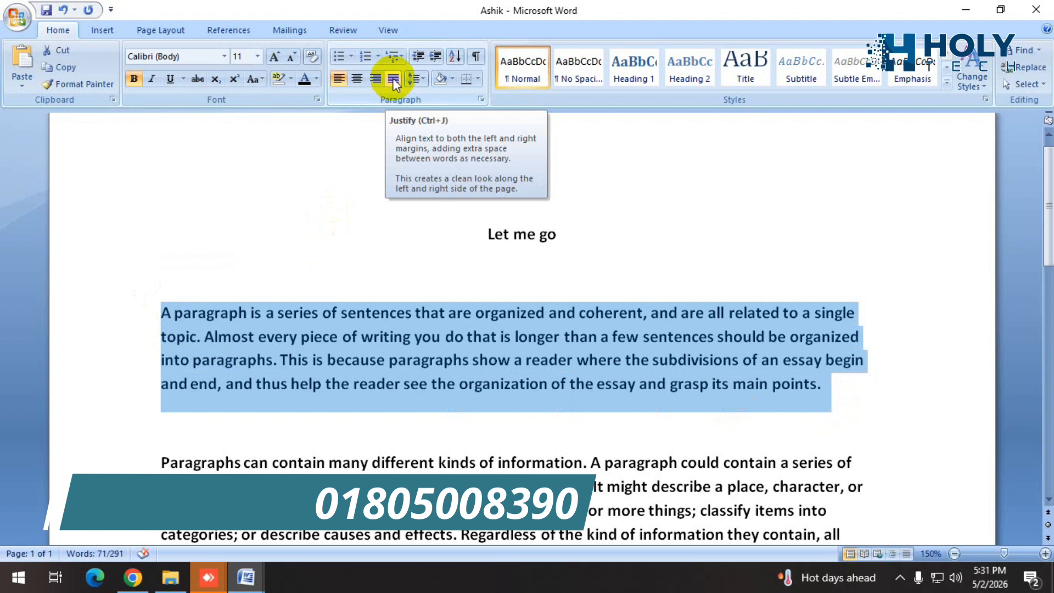
left_click(393, 78)
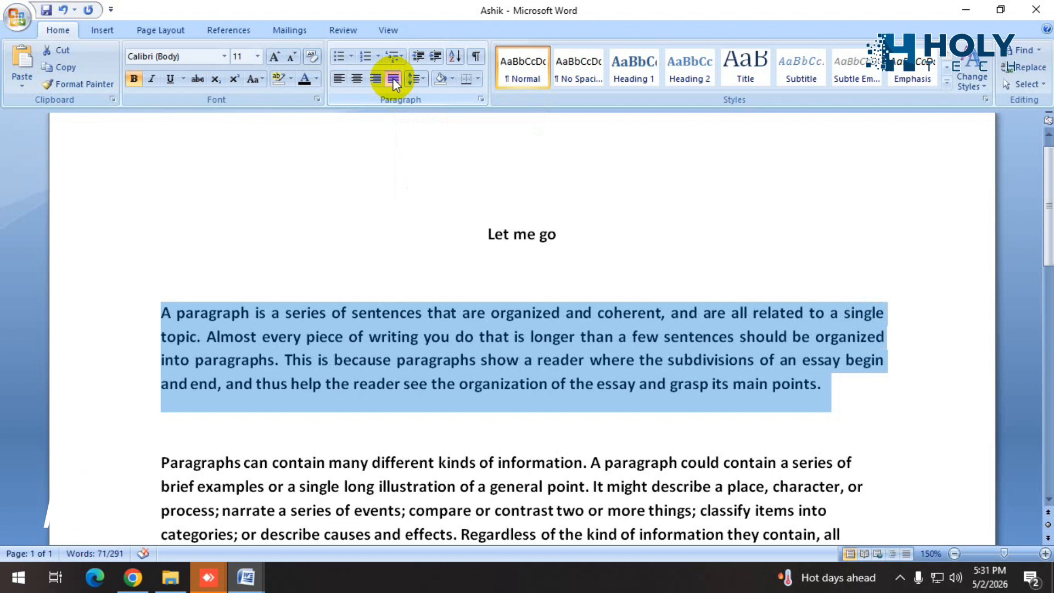
Set the line spacing of the first paragraph below the "Let me go" line to 1.5.
left_click(841, 383)
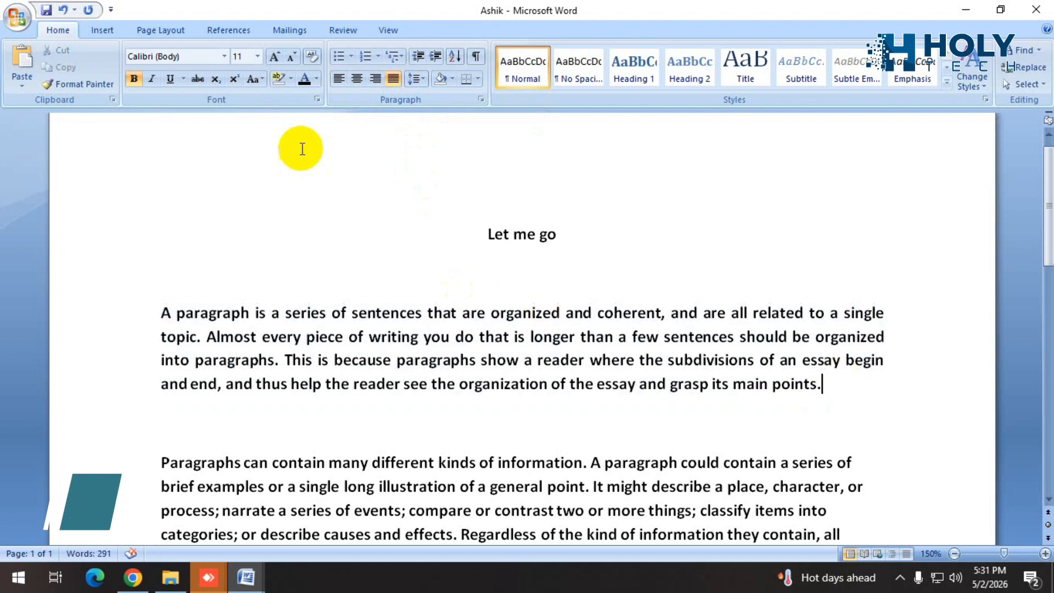
left_click(423, 80)
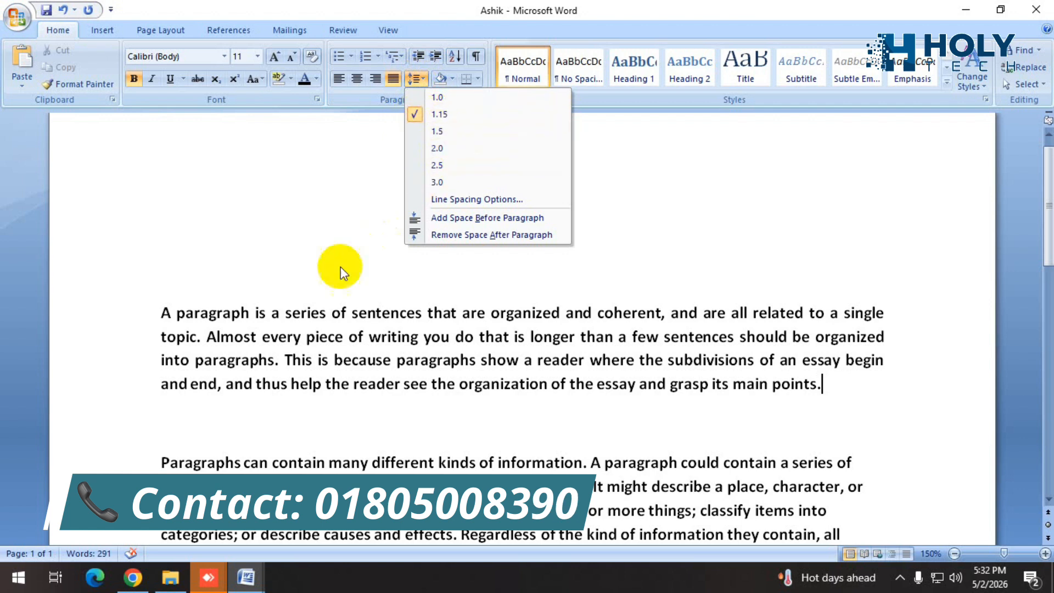
left_click(414, 383)
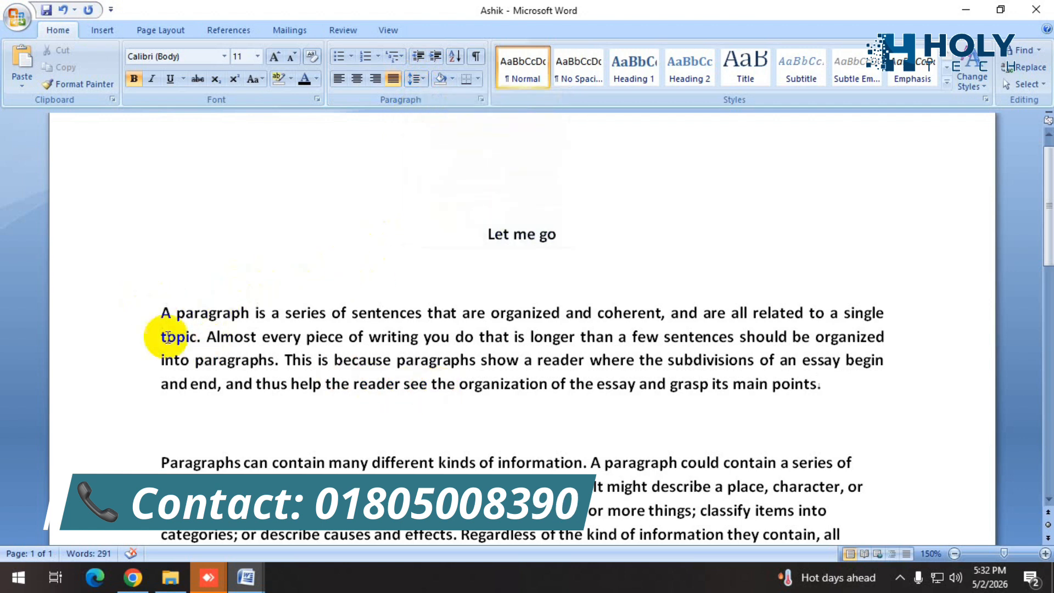
left_click_drag(156, 313, 861, 395)
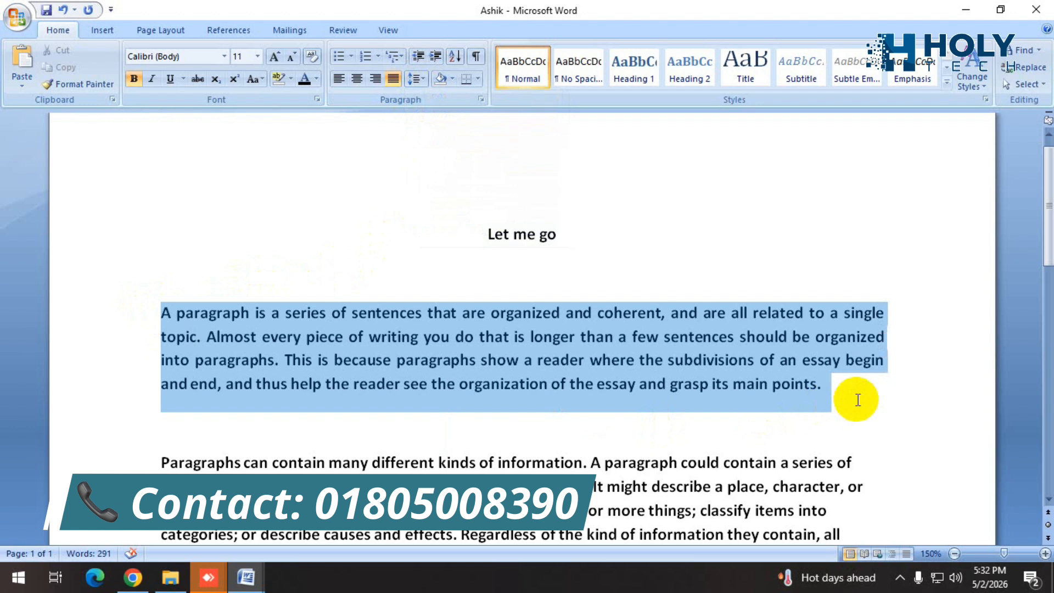
left_click(420, 78)
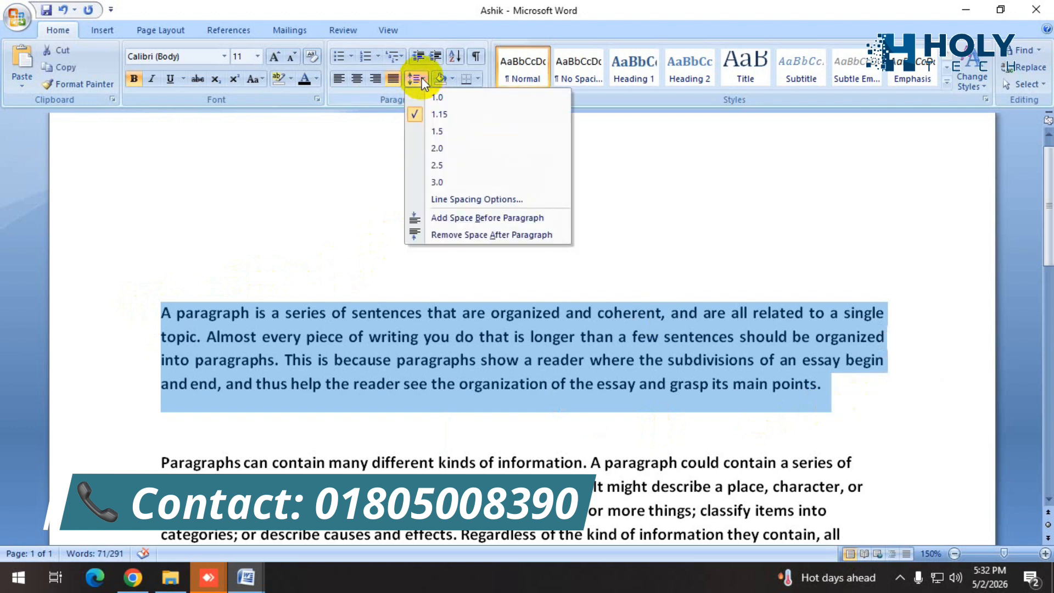
left_click(429, 134)
left_click(851, 423)
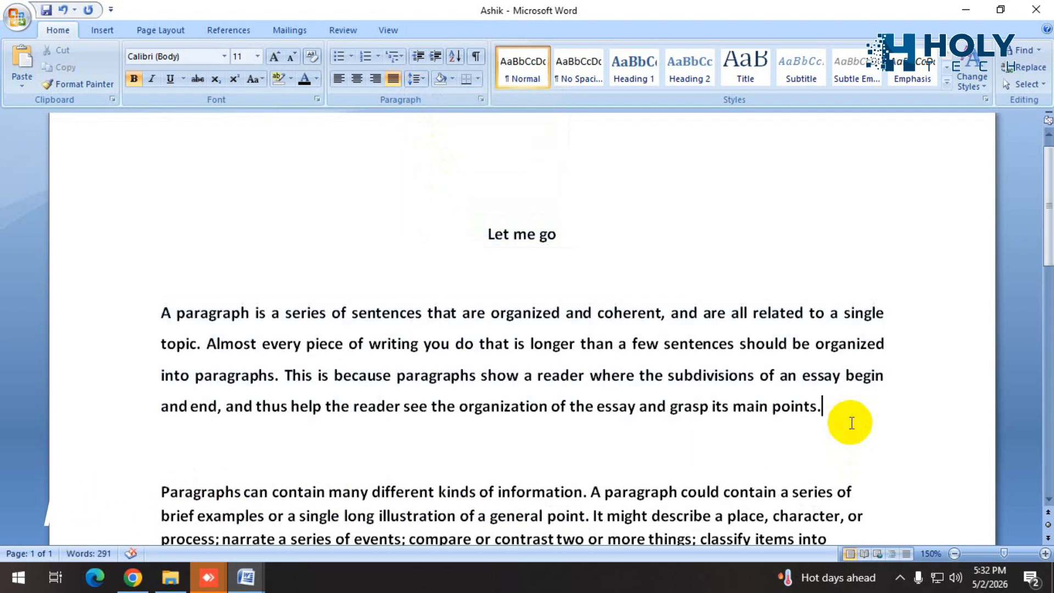
Set the first paragraph's line spacing to 2.0.
left_click_drag(847, 420, 141, 314)
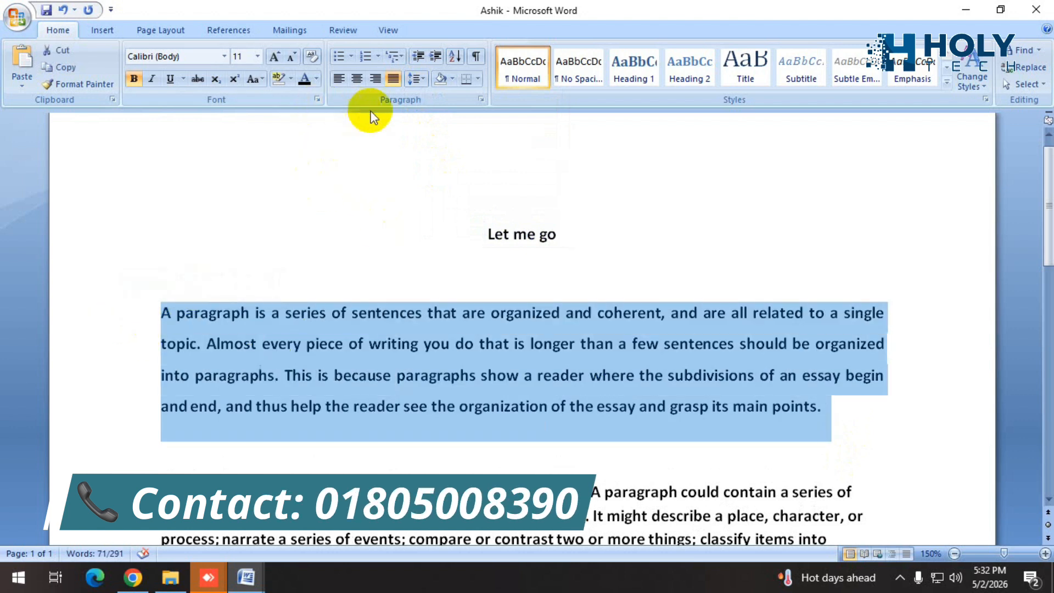
left_click(424, 76)
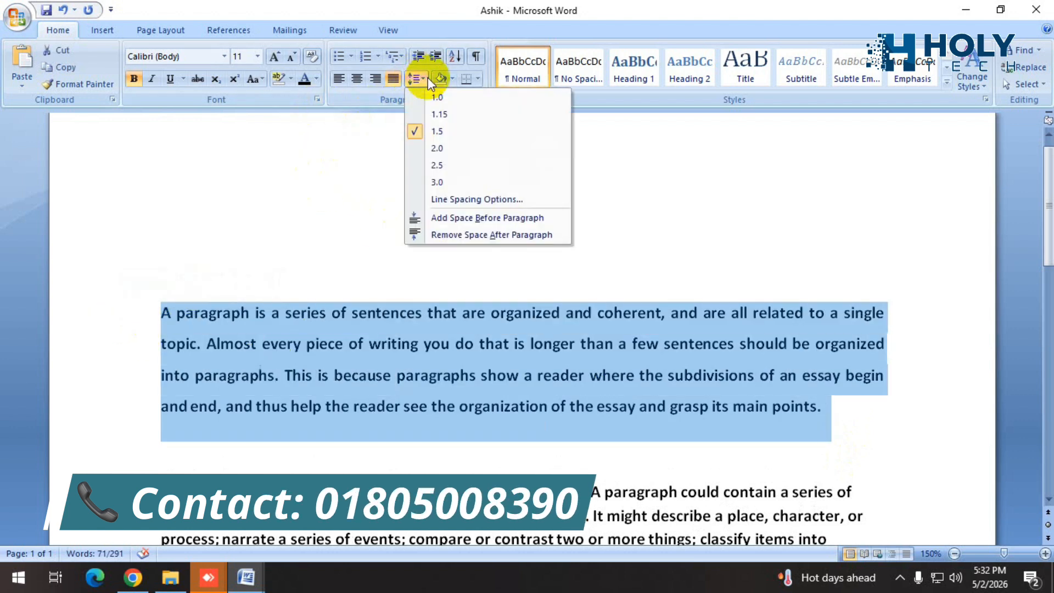
left_click(439, 153)
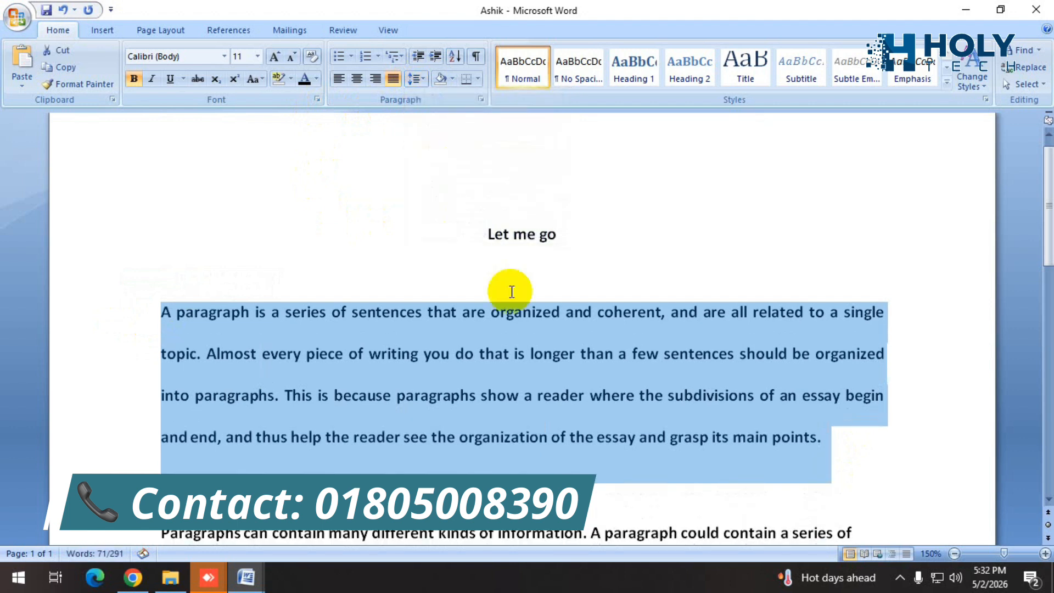
left_click(832, 445)
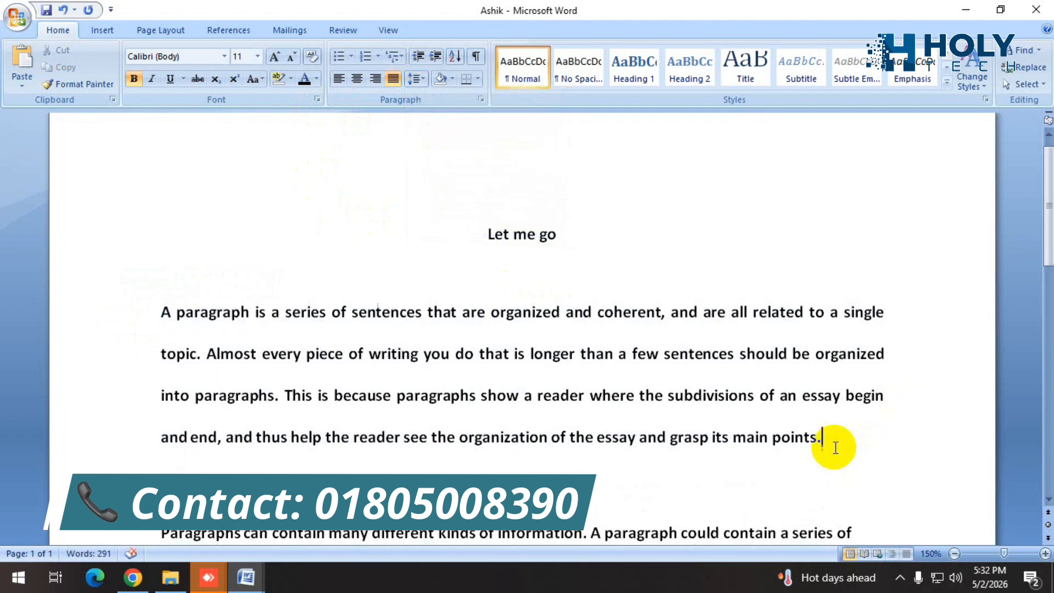
Set the line spacing of the first paragraph and the blank line above it to 2.5.
left_click_drag(666, 414, 156, 280)
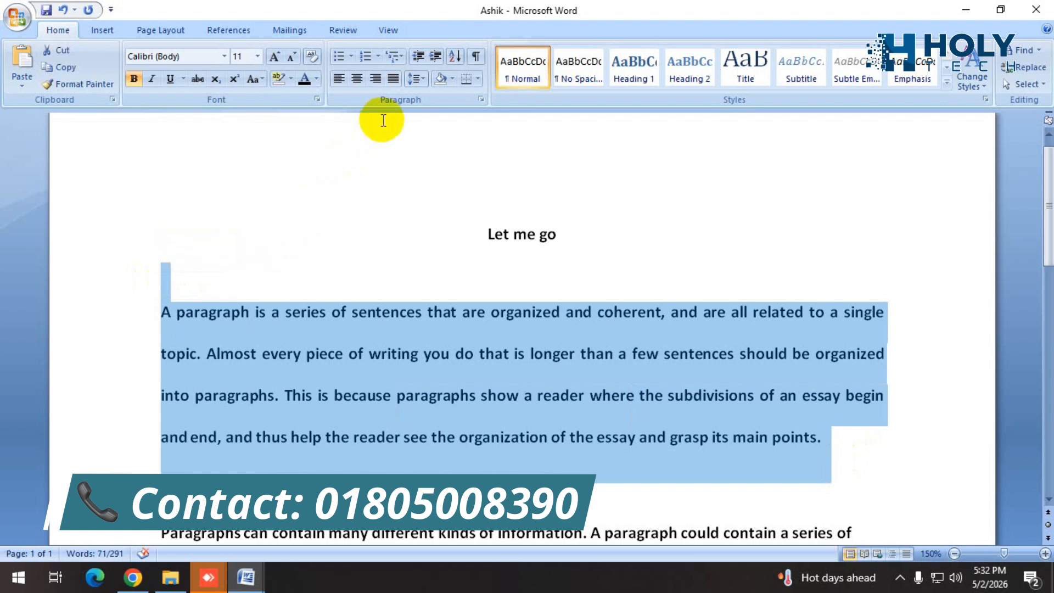
left_click(424, 80)
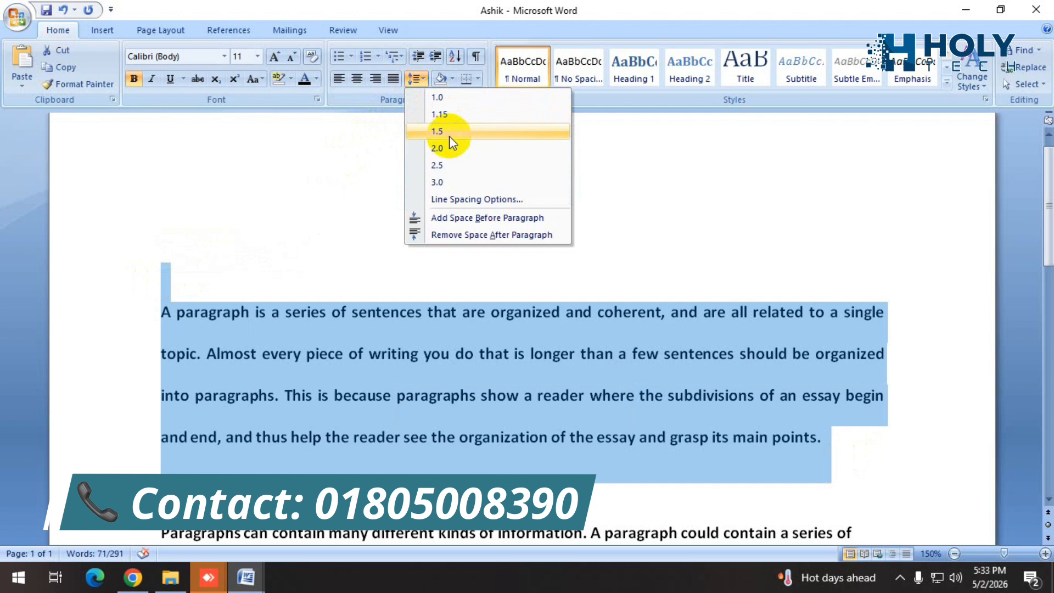
left_click(442, 165)
scroll(616, 333, "down", 1)
scroll(619, 335, "down", 1)
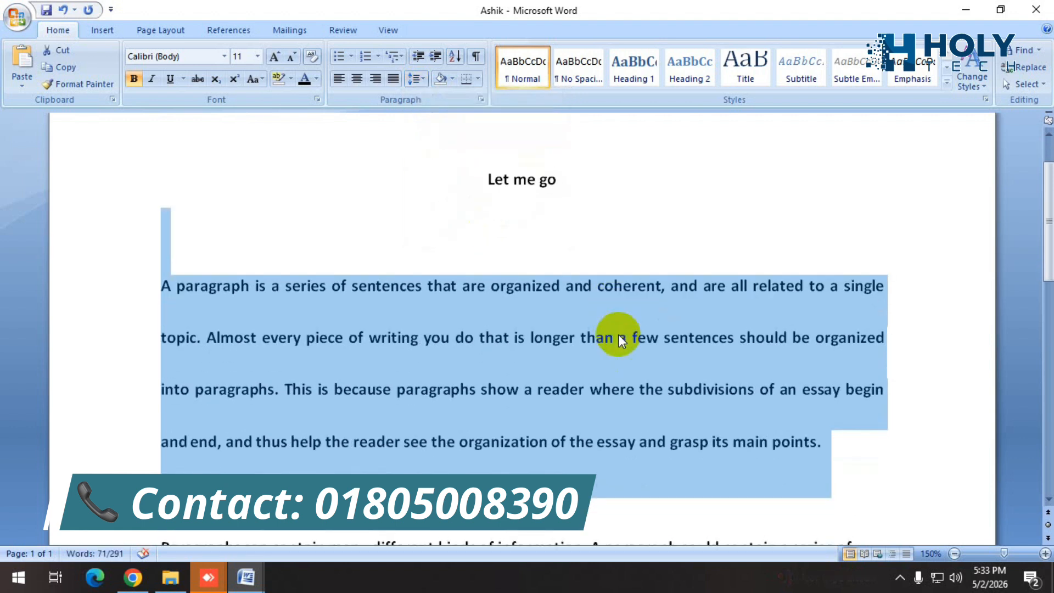
scroll(467, 264, "down", 1)
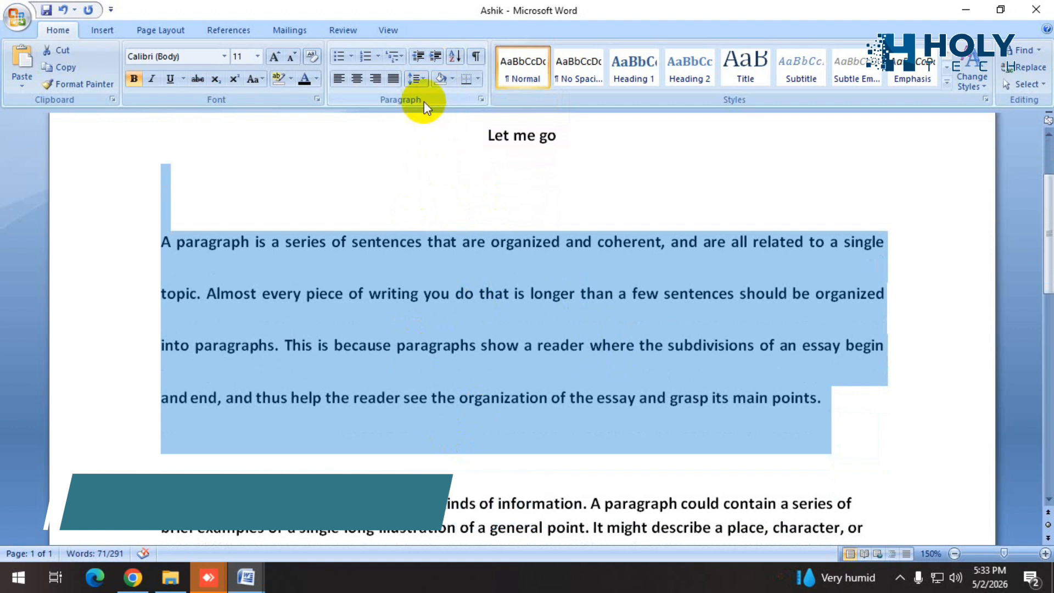
Set the line spacing of the first paragraph and the blank line above it to 3.0.
left_click(424, 80)
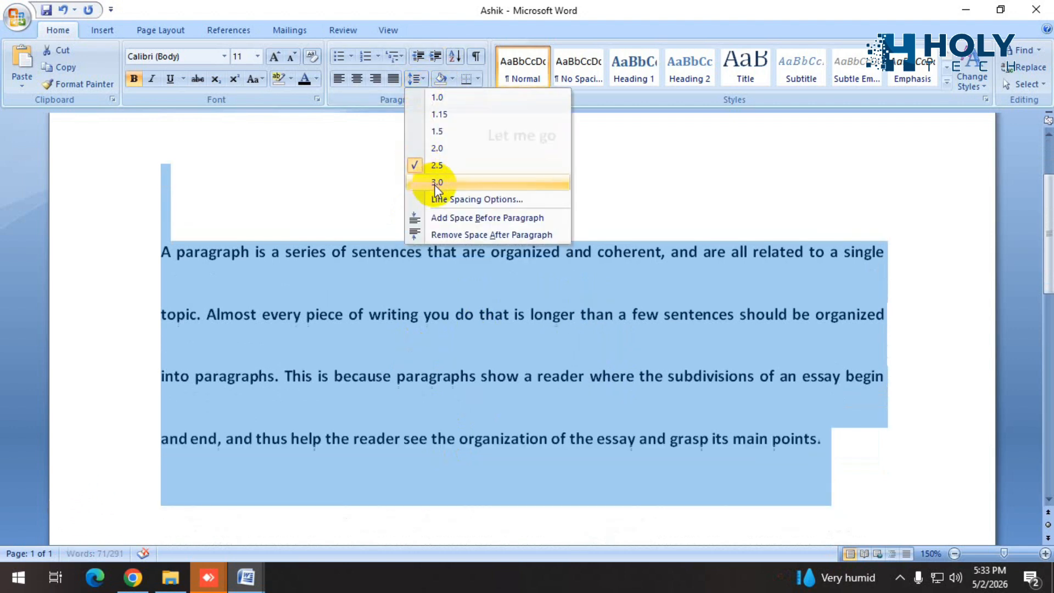
left_click(434, 183)
scroll(582, 302, "down", 1)
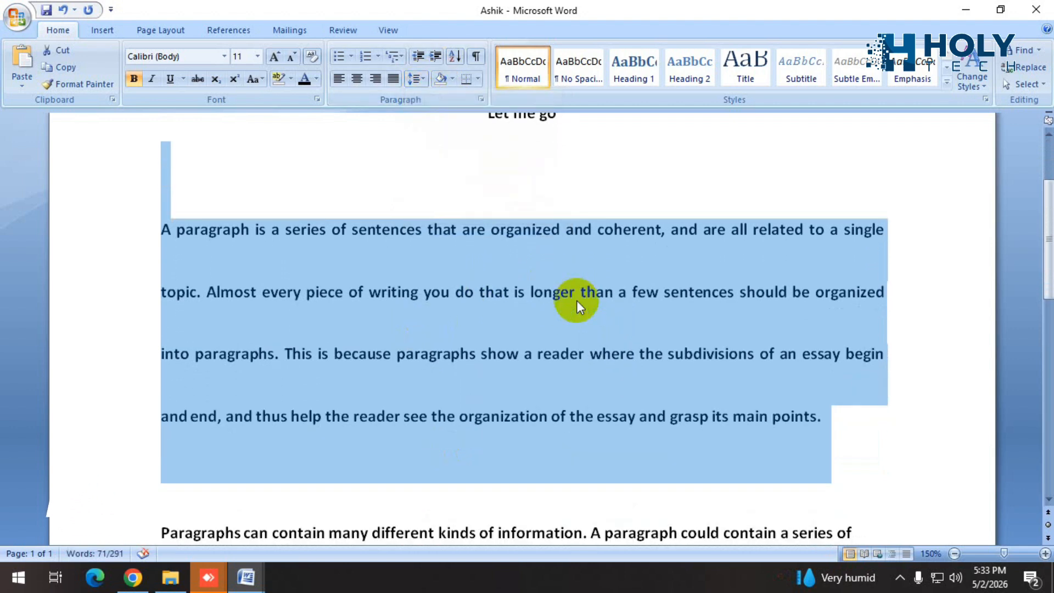
Reduce the line spacing of the first paragraph and the blank line above it to 1.15, finishing with it at 1.5.
left_click(424, 80)
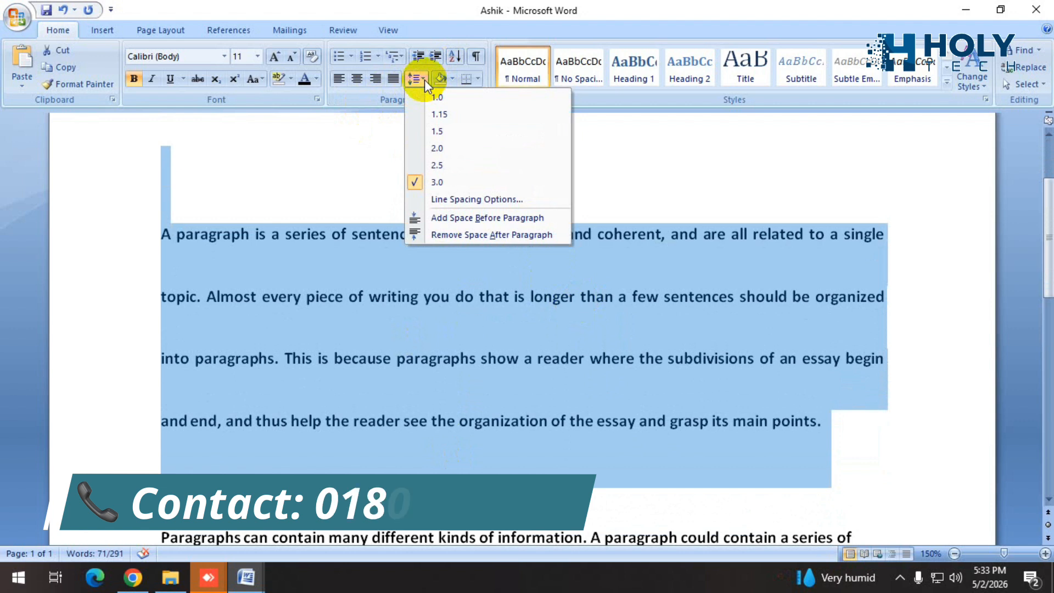
left_click(431, 114)
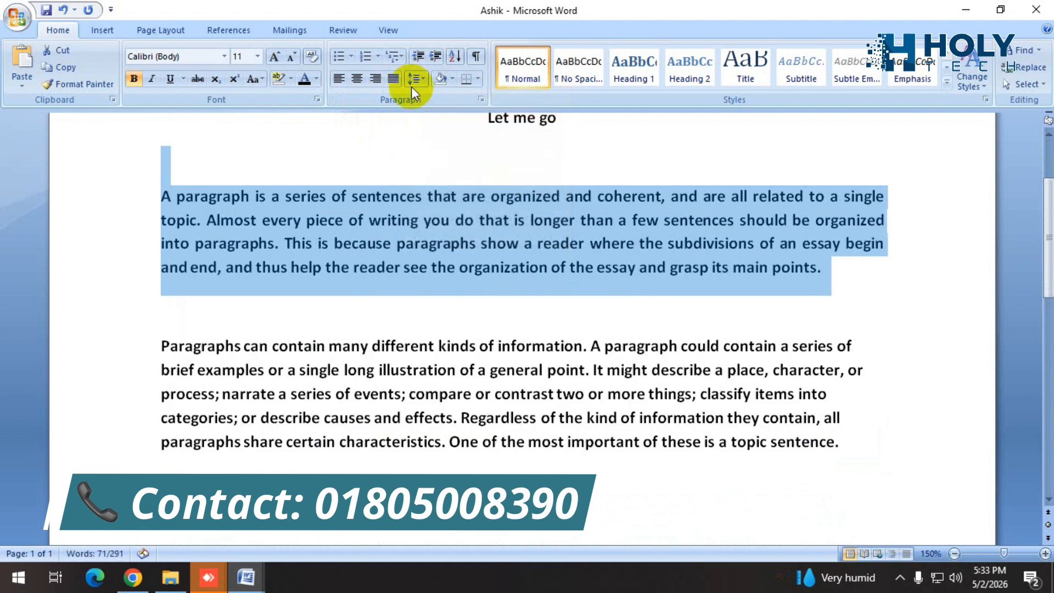
left_click(424, 81)
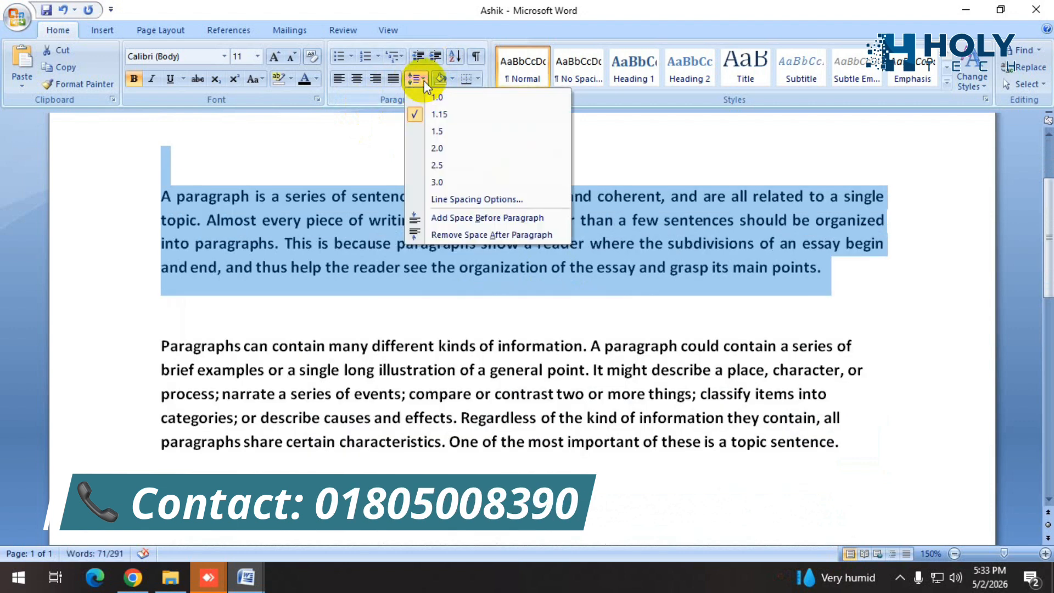
left_click(437, 132)
left_click(798, 277)
scroll(799, 280, "up", 3)
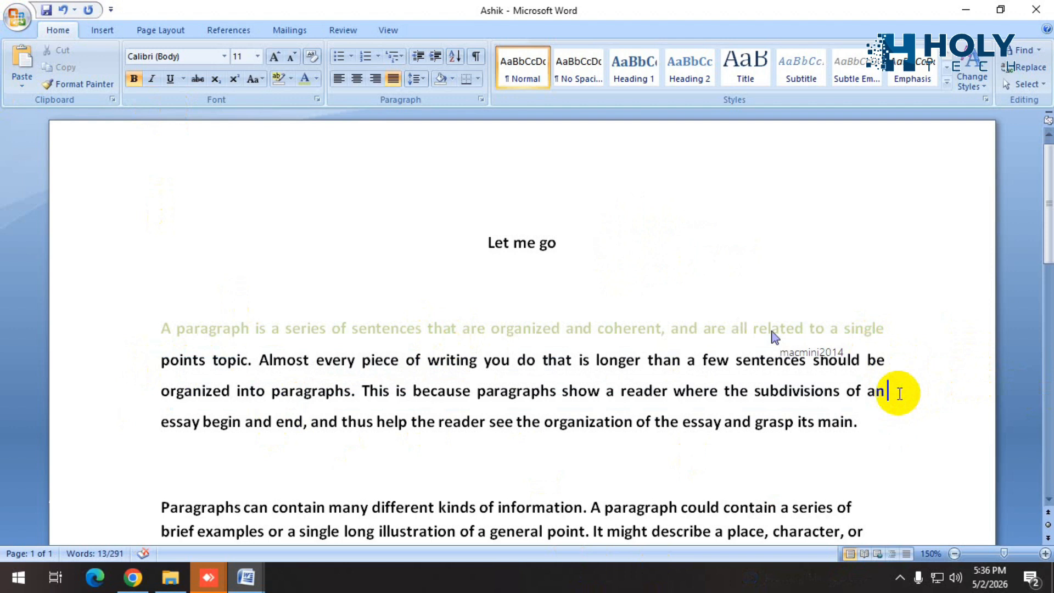
Select the second and third lines of the first paragraph and open the text highlight color choices.
left_click_drag(892, 391, 159, 360)
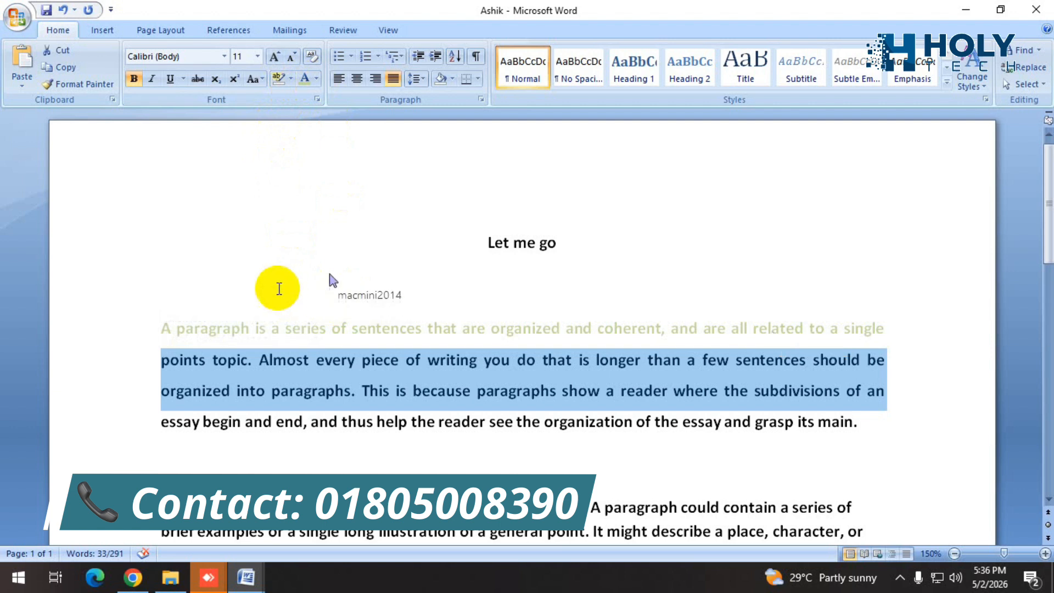
left_click(291, 80)
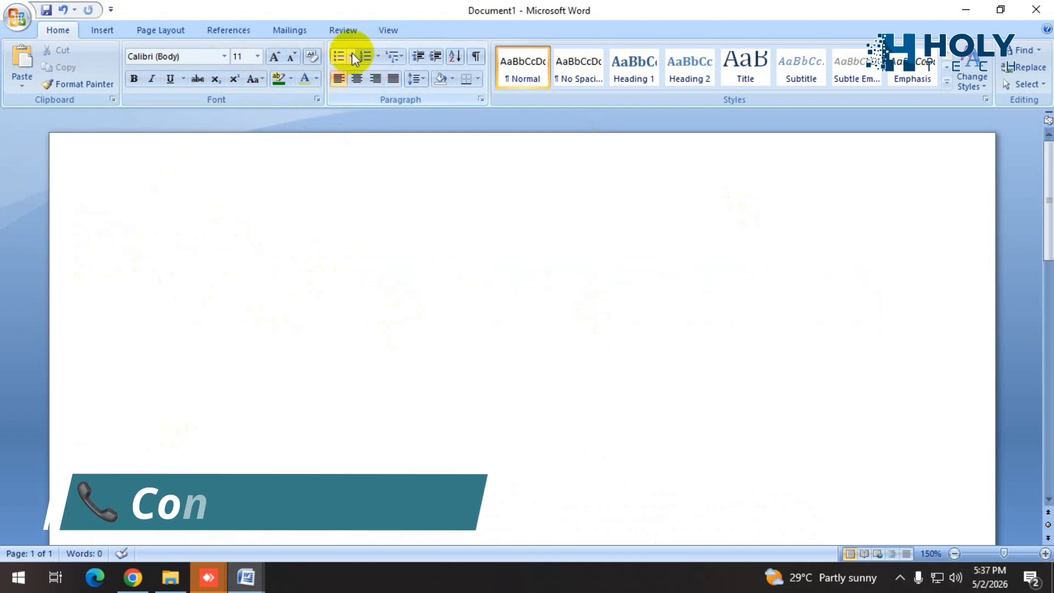
Create an indented arrow-bulleted list with "What is your name", a "My Name is" line with the person's name, and an empty third bullet.
left_click(351, 56)
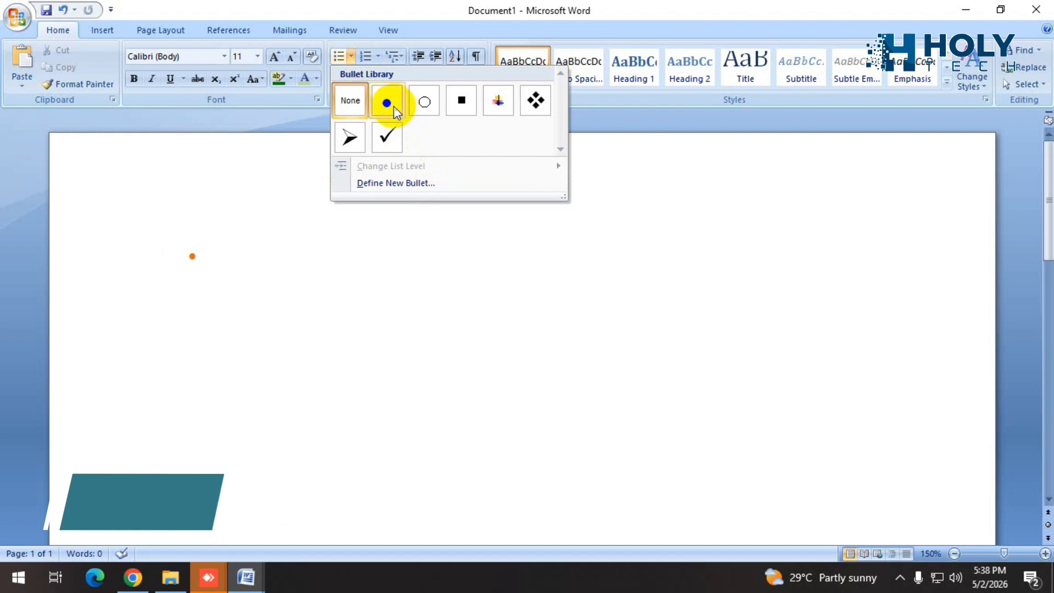
left_click(354, 138)
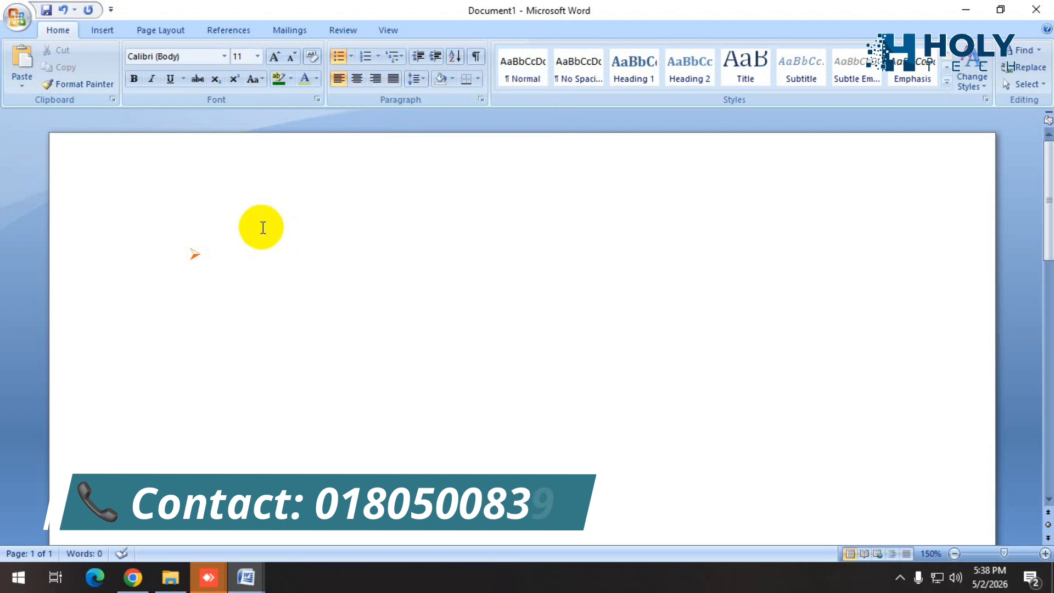
key("Tab")
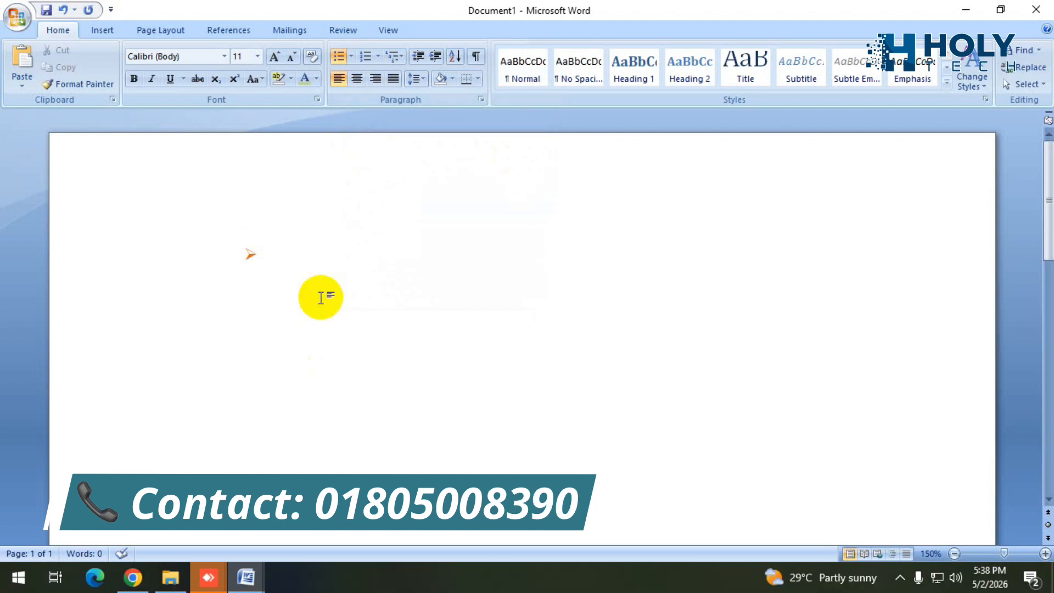
type("Whats your name")
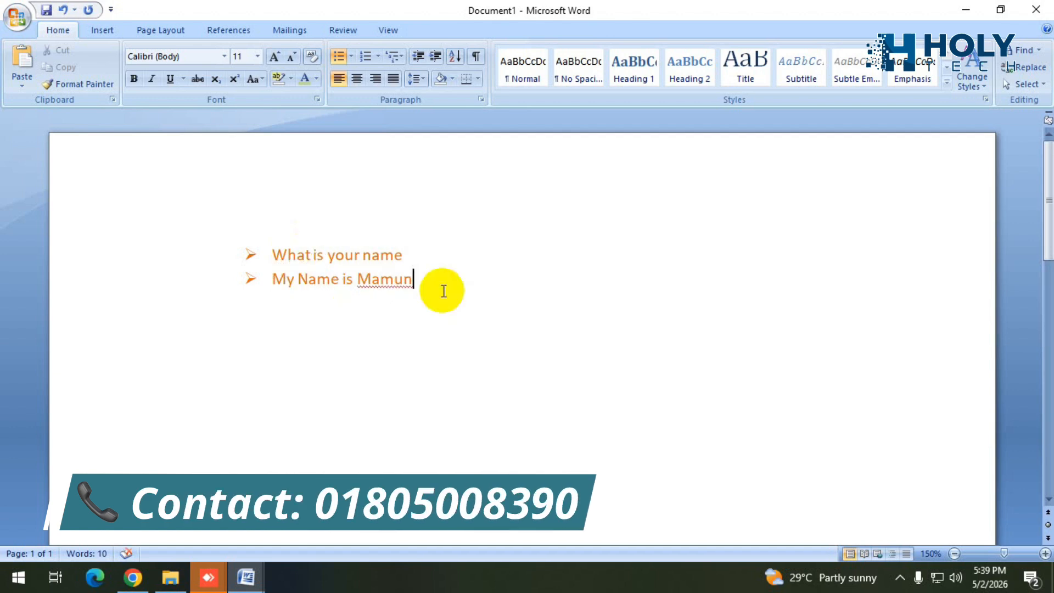
key("Return")
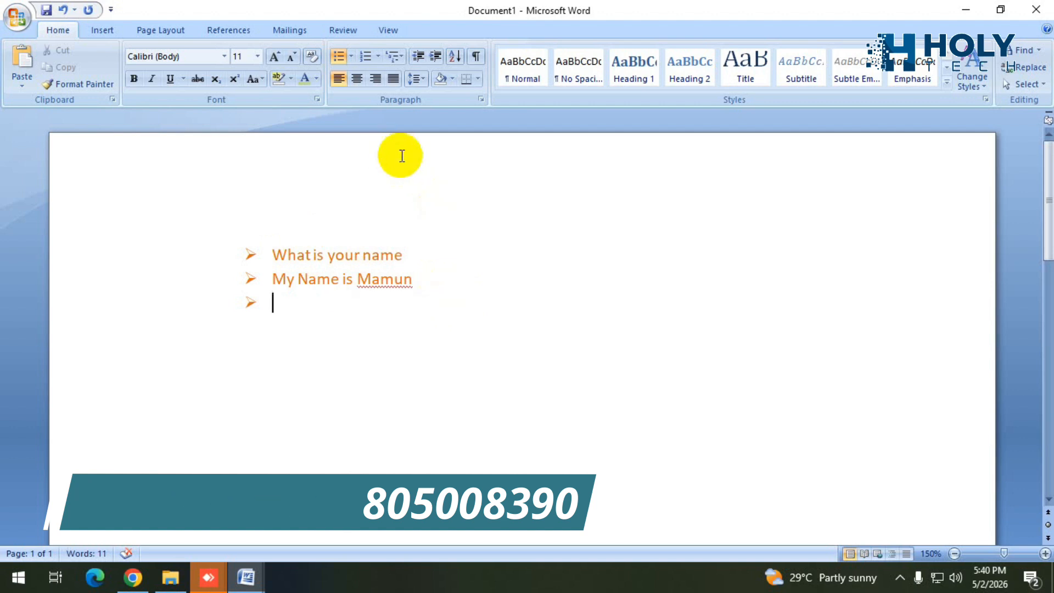
Try filled round and hollow round bullets on the list, finishing with square bullets.
left_click(350, 57)
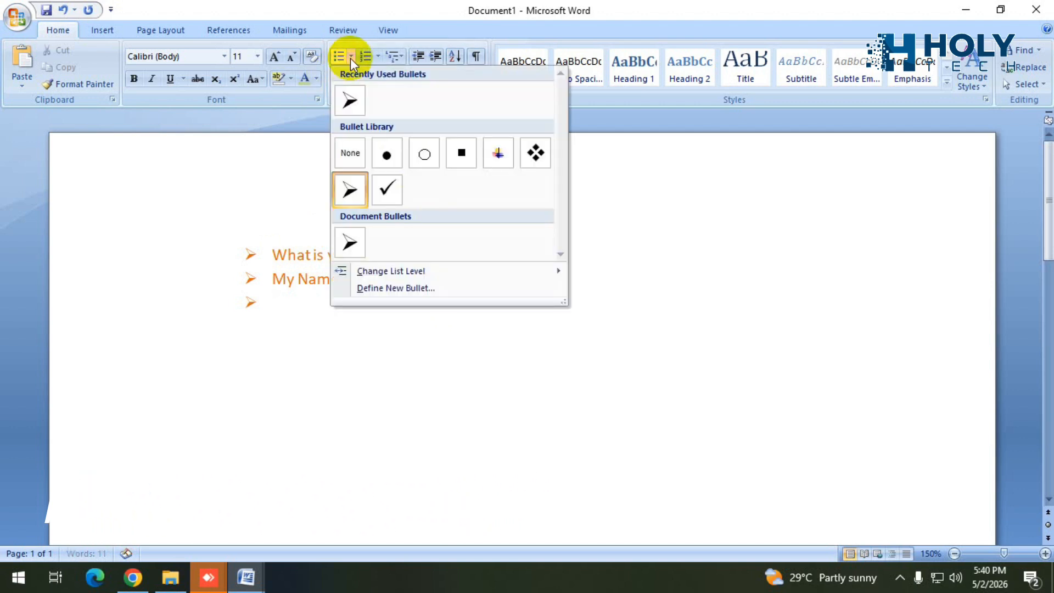
left_click(390, 157)
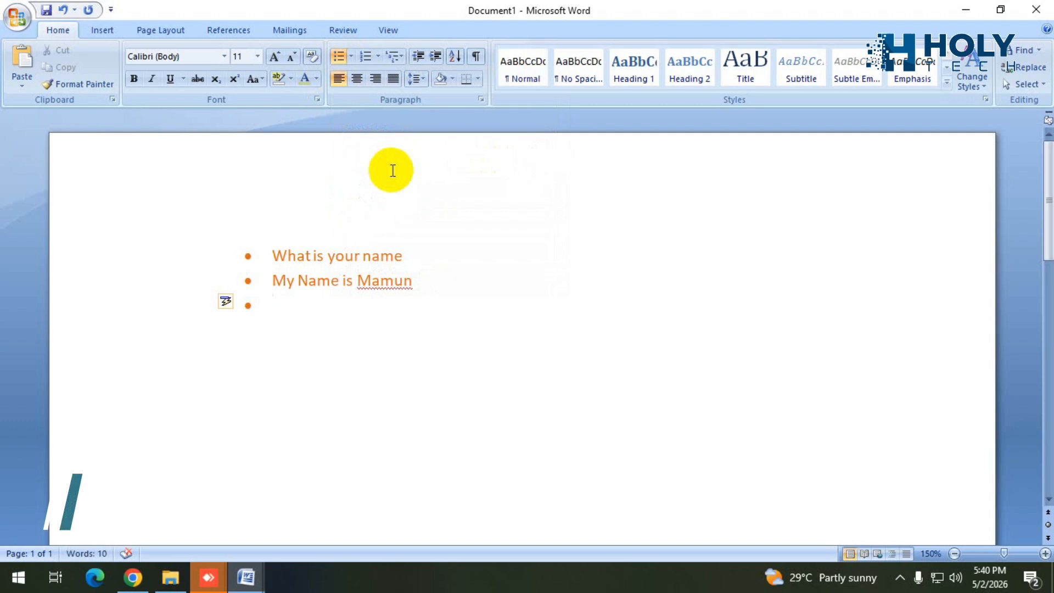
left_click(351, 57)
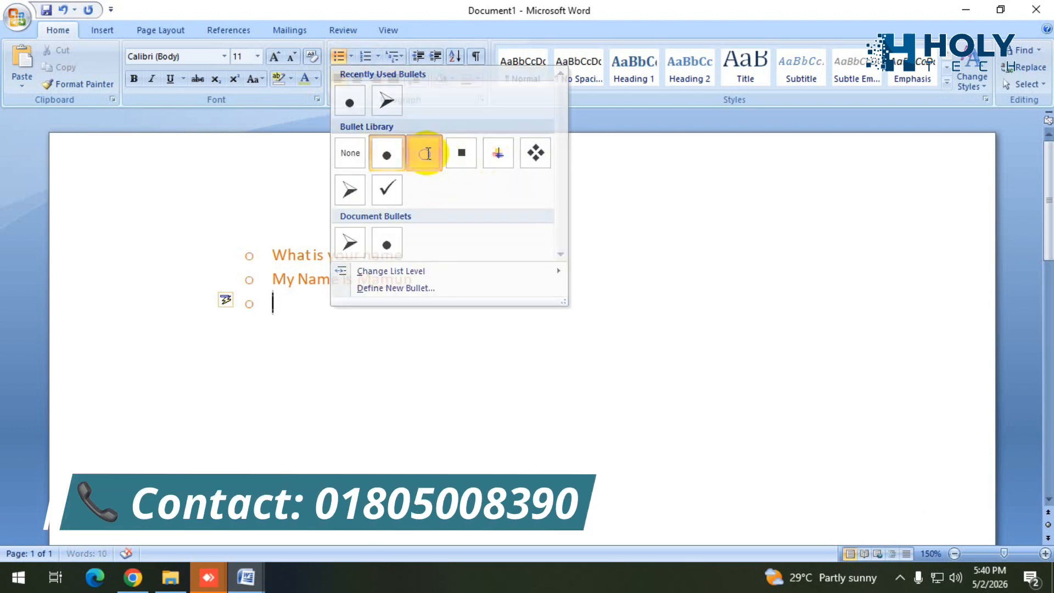
left_click(439, 160)
left_click(352, 57)
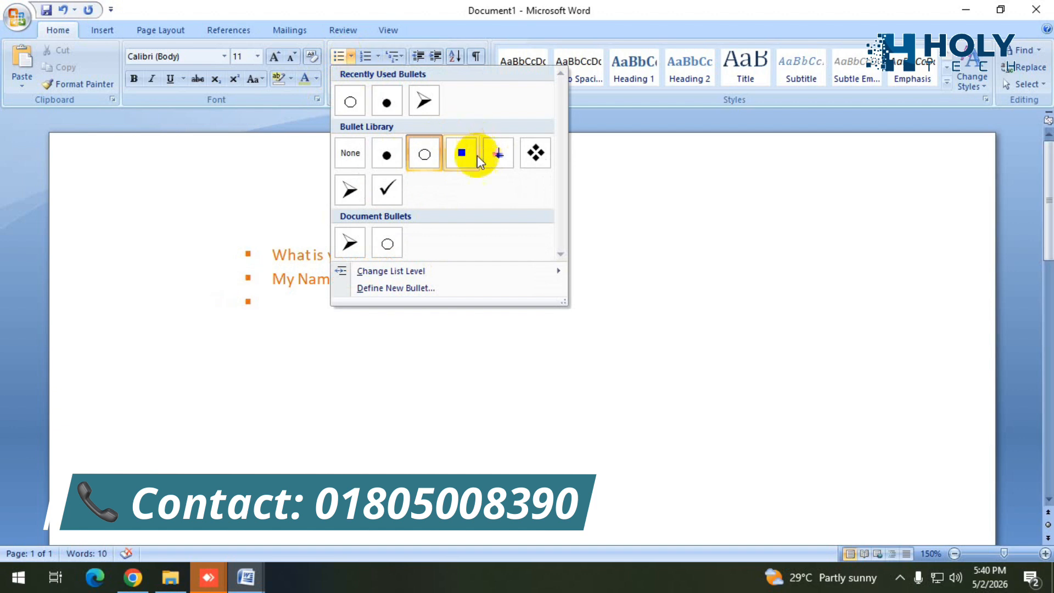
left_click(463, 154)
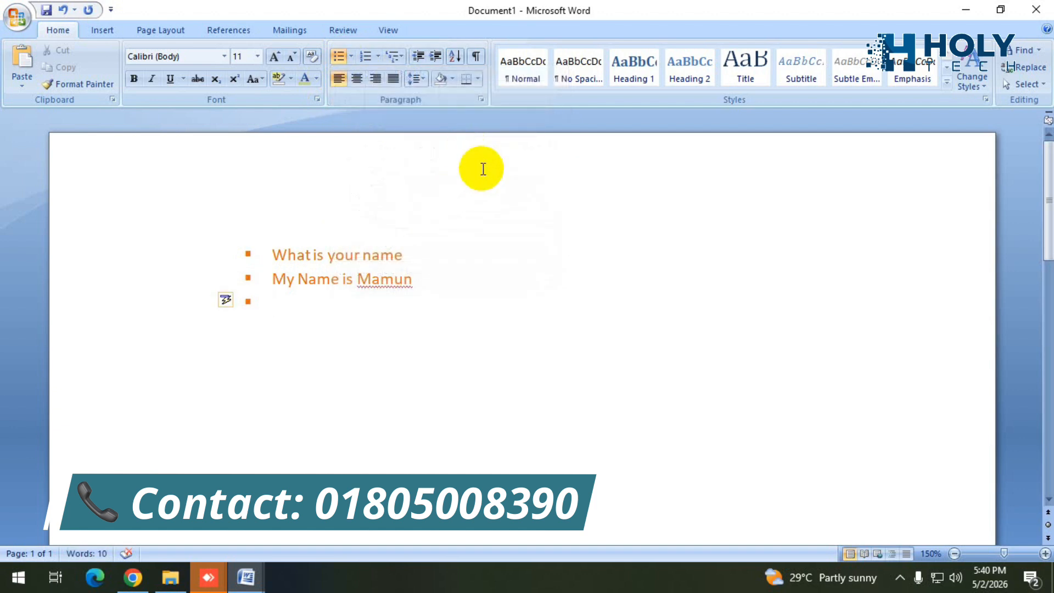
Change the bulleted list to 1), 2), 3) numbering and add "I am eating rice", "I have a car" and an empty fifth item.
left_click(378, 57)
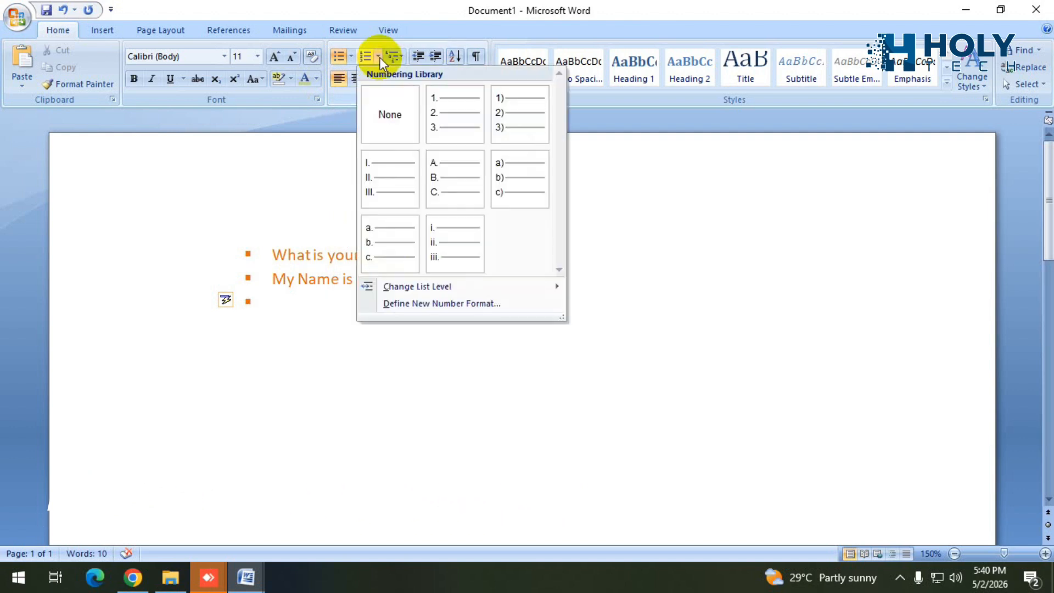
left_click(445, 114)
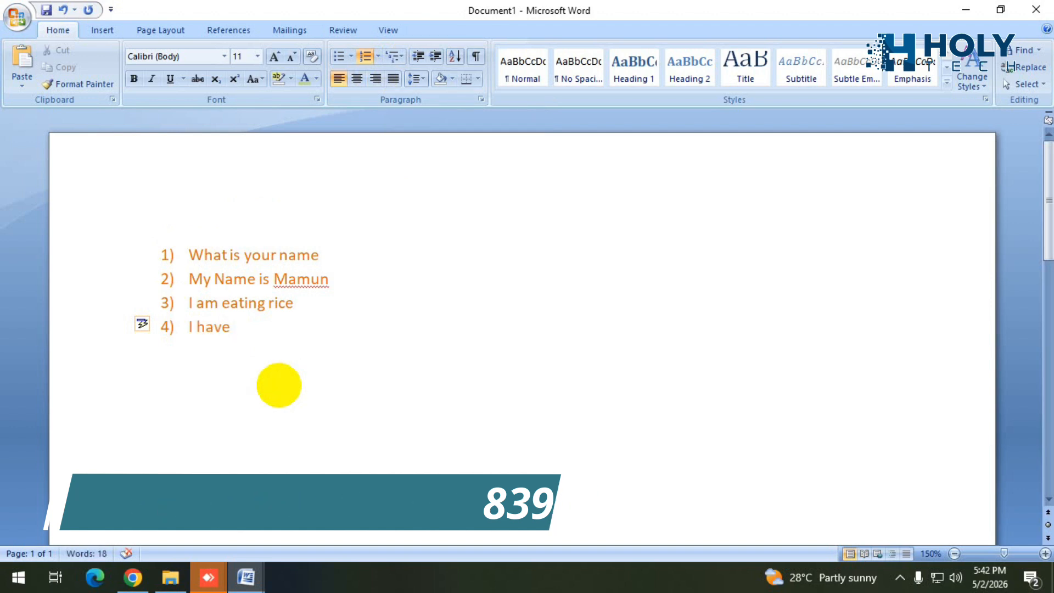
type("a")
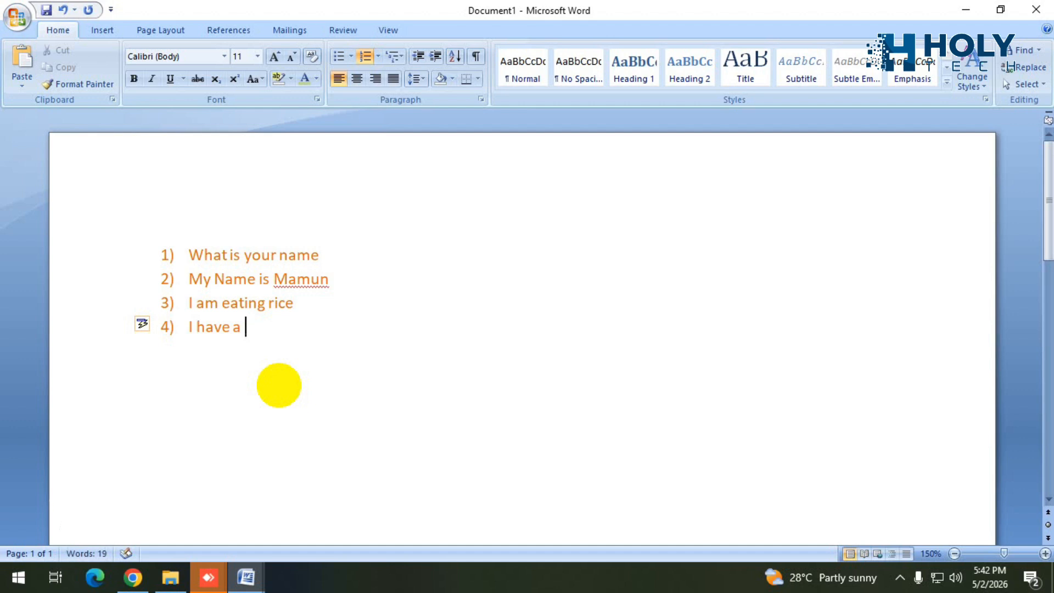
type(" car")
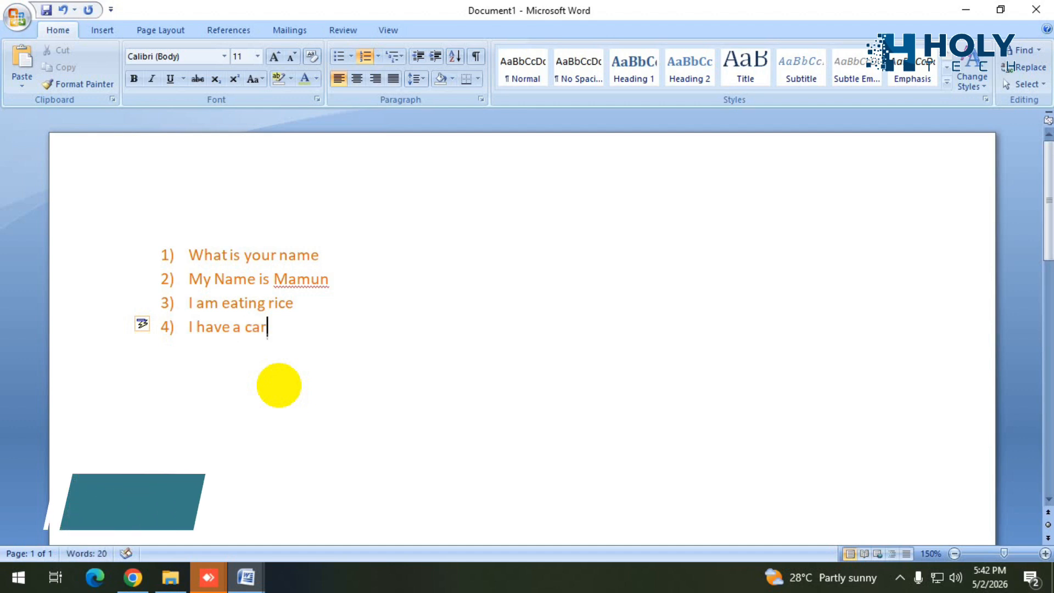
key("Return")
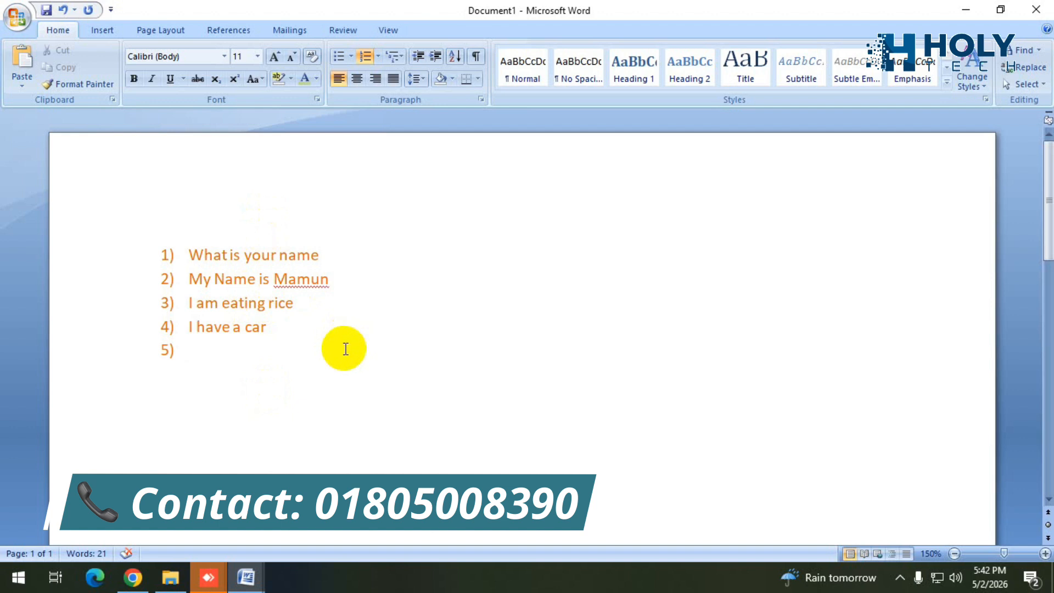
Try applying all borders to the second list item.
left_click(330, 279)
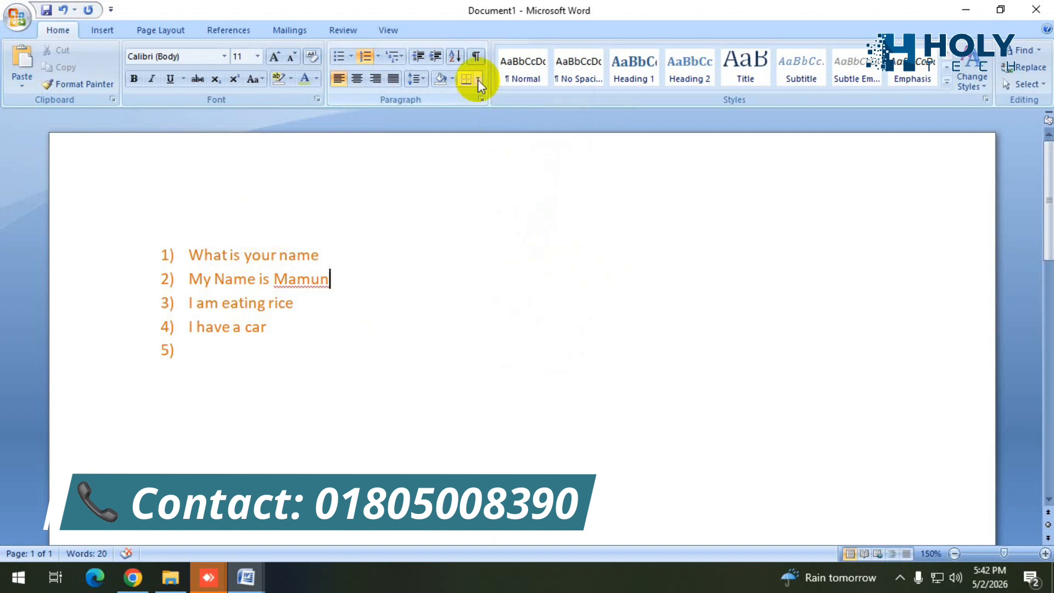
left_click(478, 80)
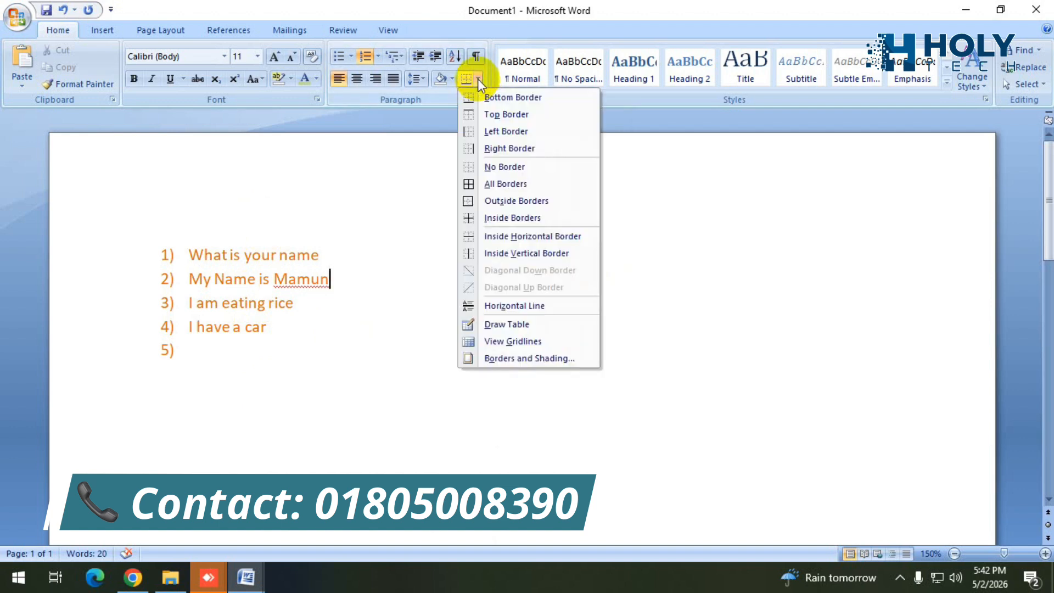
left_click(504, 185)
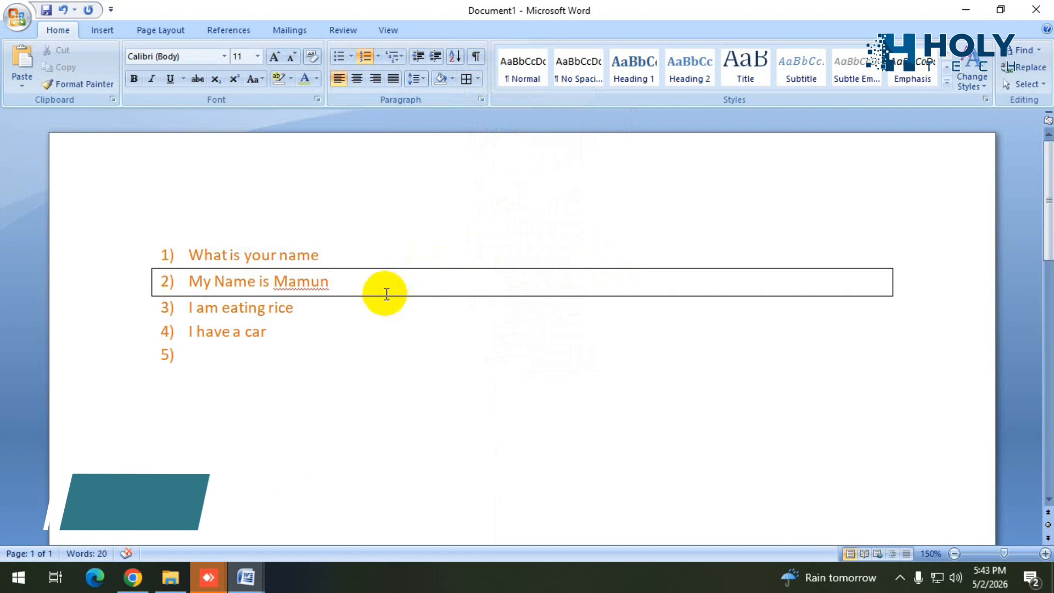
left_click(478, 80)
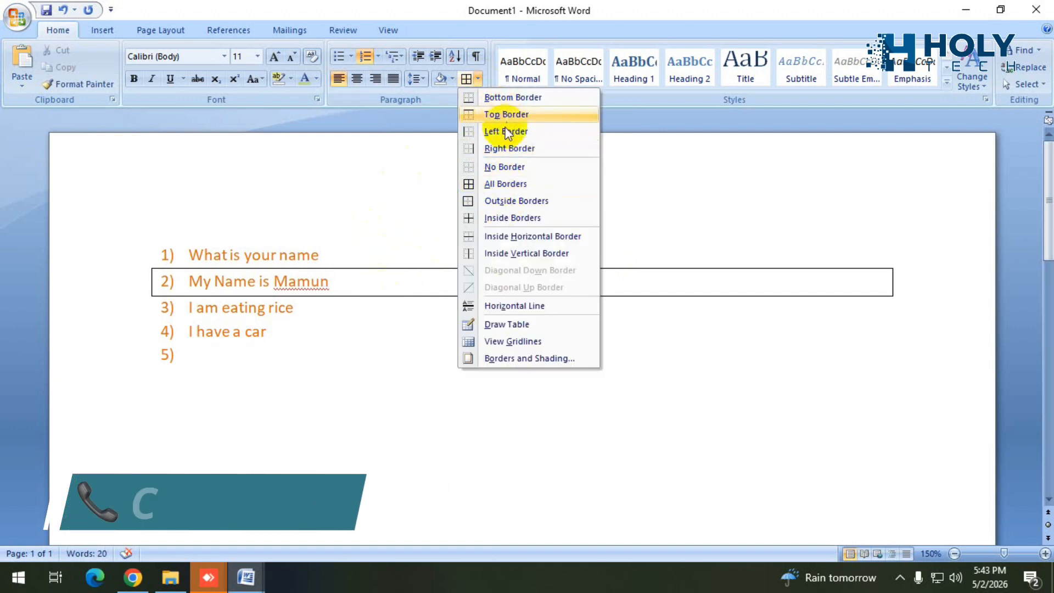
left_click(641, 170)
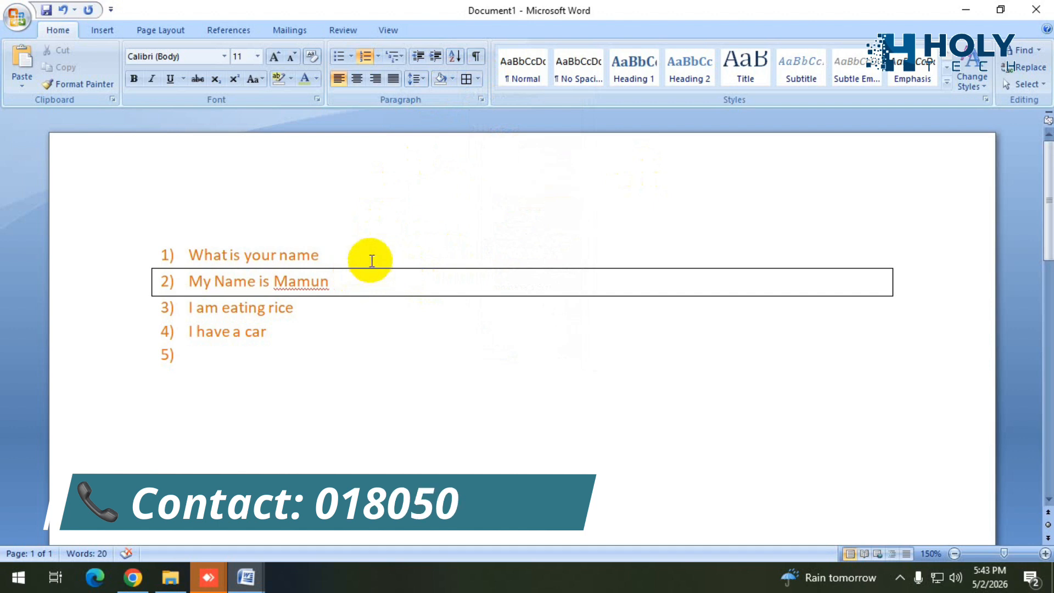
Apply all borders to the first list item, "What is your name", instead of the second.
left_click(477, 79)
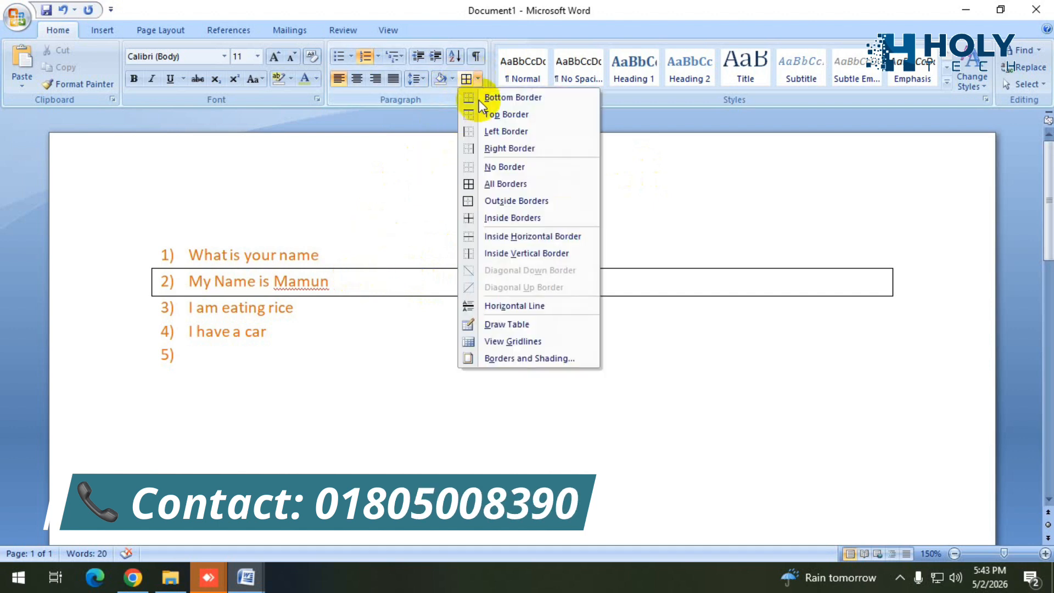
left_click(513, 185)
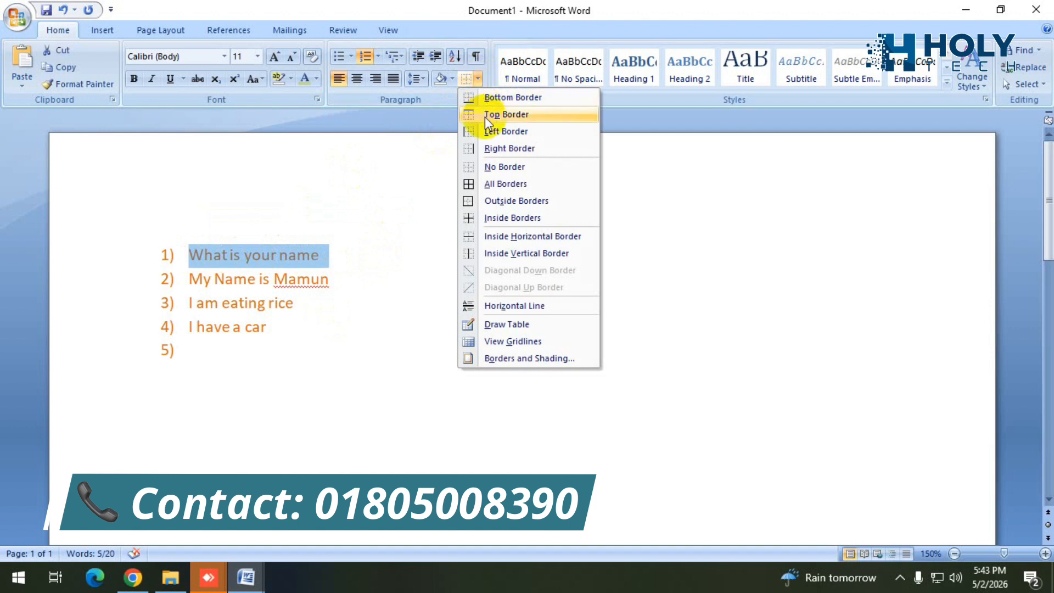
left_click(499, 186)
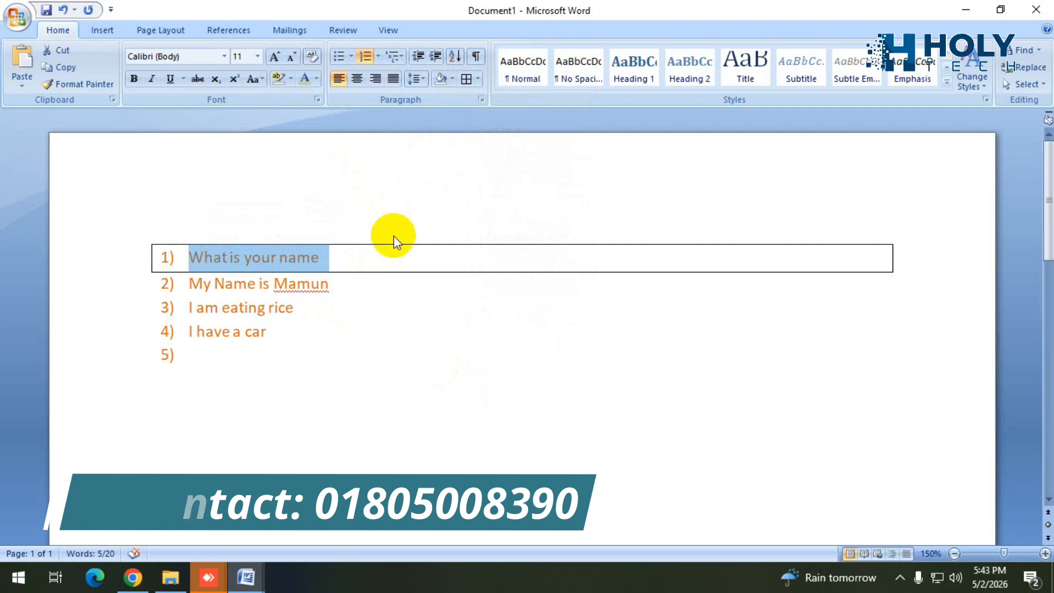
Add random filler text after "What is your name" in the bordered line and delete characters from its end.
left_click(376, 257)
type("jdkfdjshuhfgbhhf")
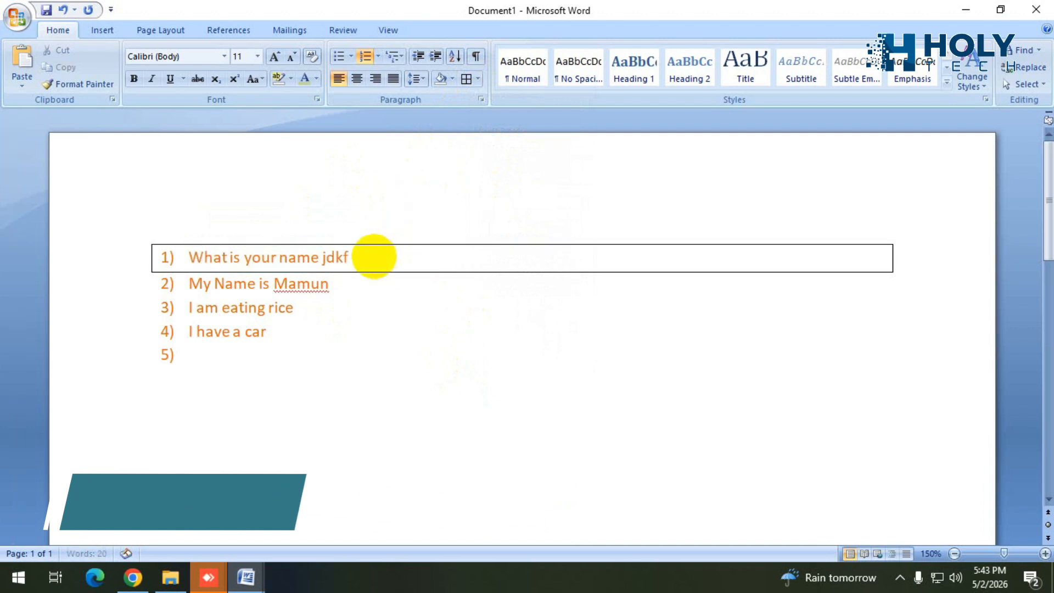
key("BackSpace")
key("BackSpace")
key("BackSpace")
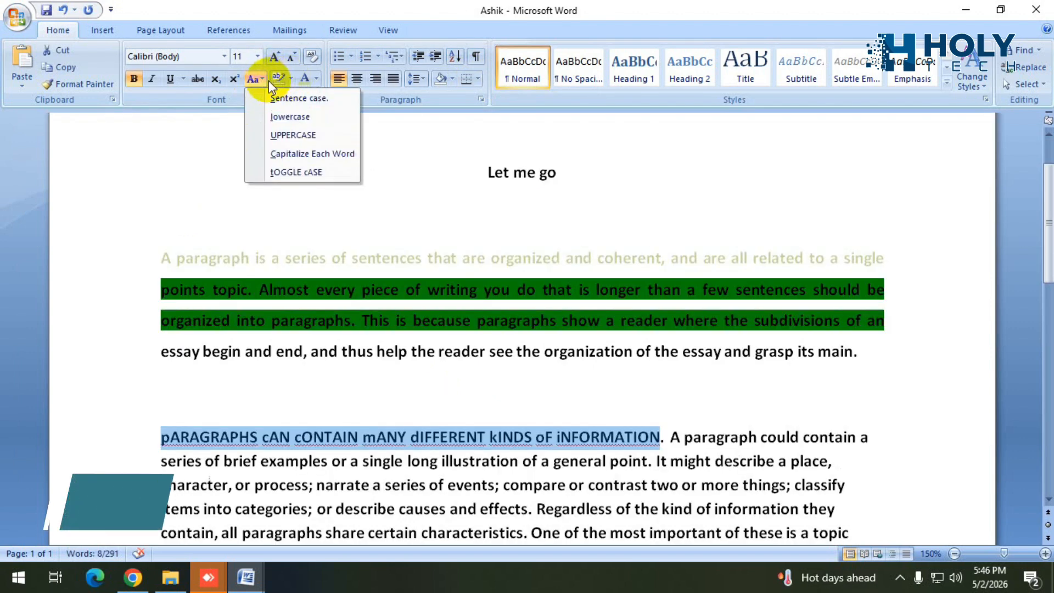
Try sentence case, lowercase and uppercase on the second paragraph's opening sentence, finishing with Capitalize Each Word.
left_click(300, 98)
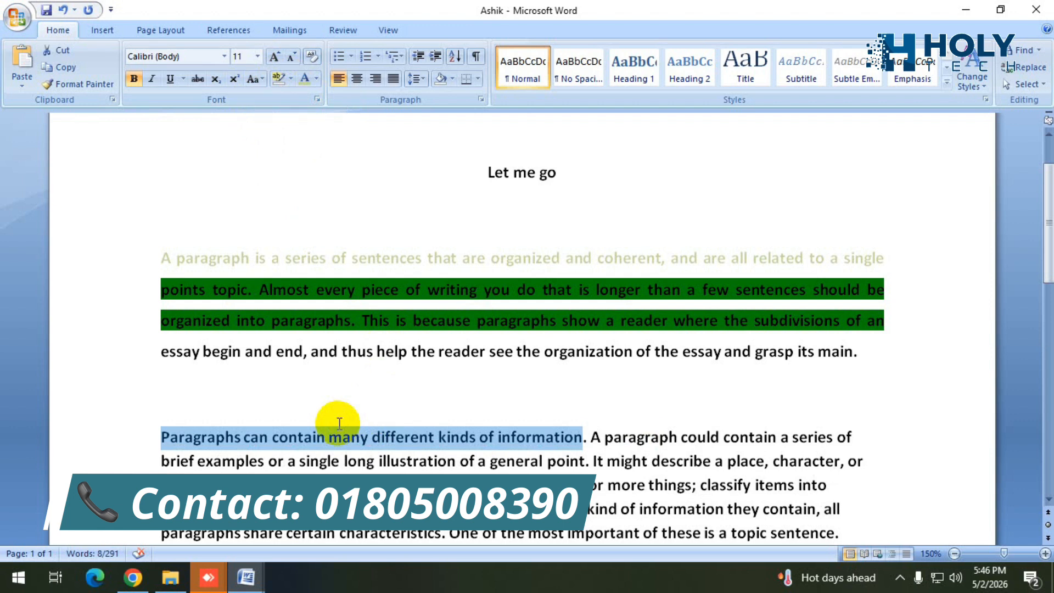
left_click(261, 77)
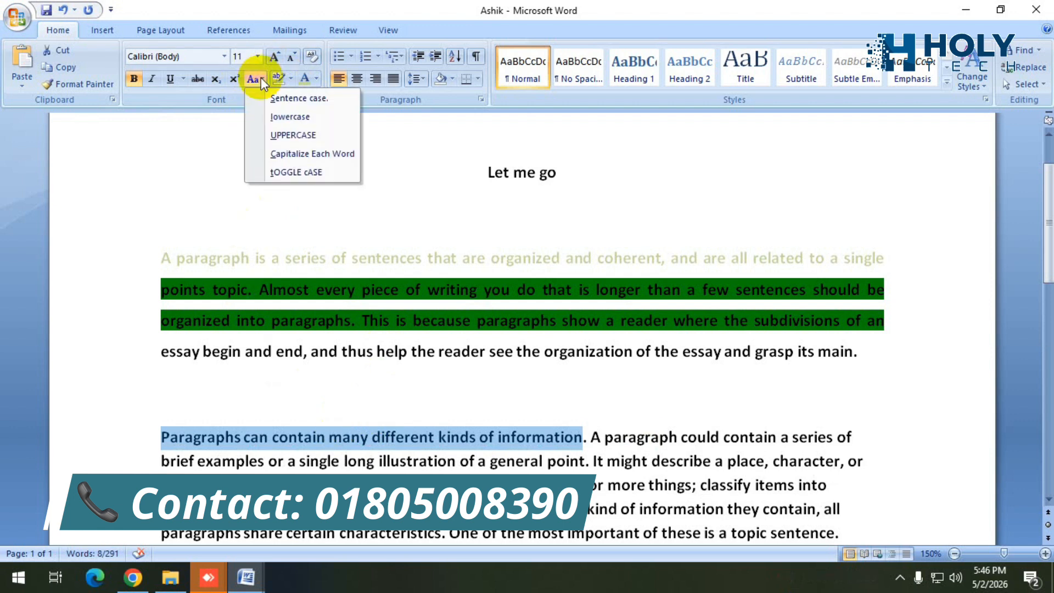
left_click(289, 118)
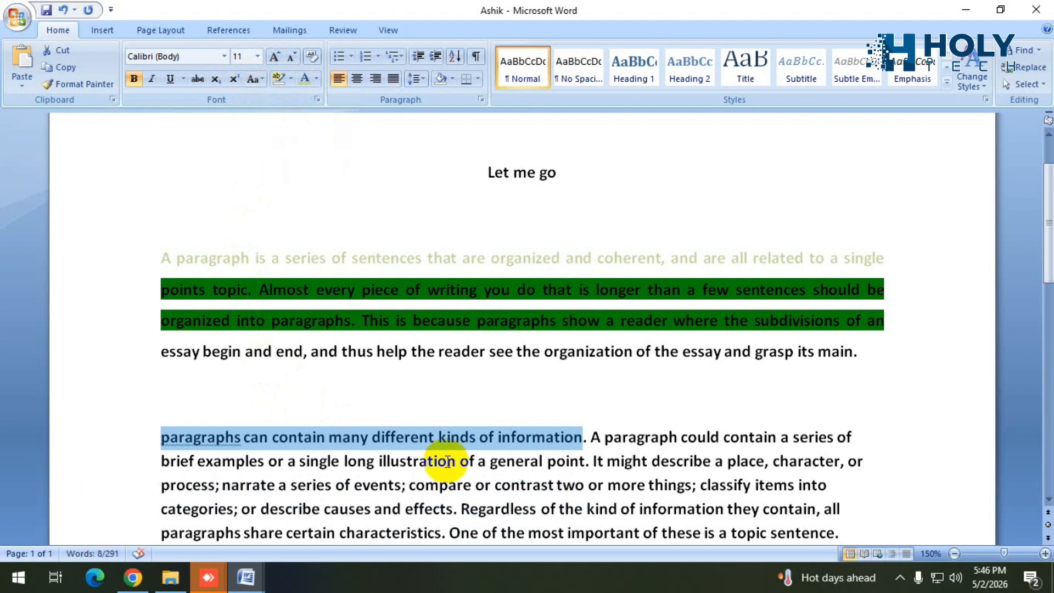
left_click(261, 79)
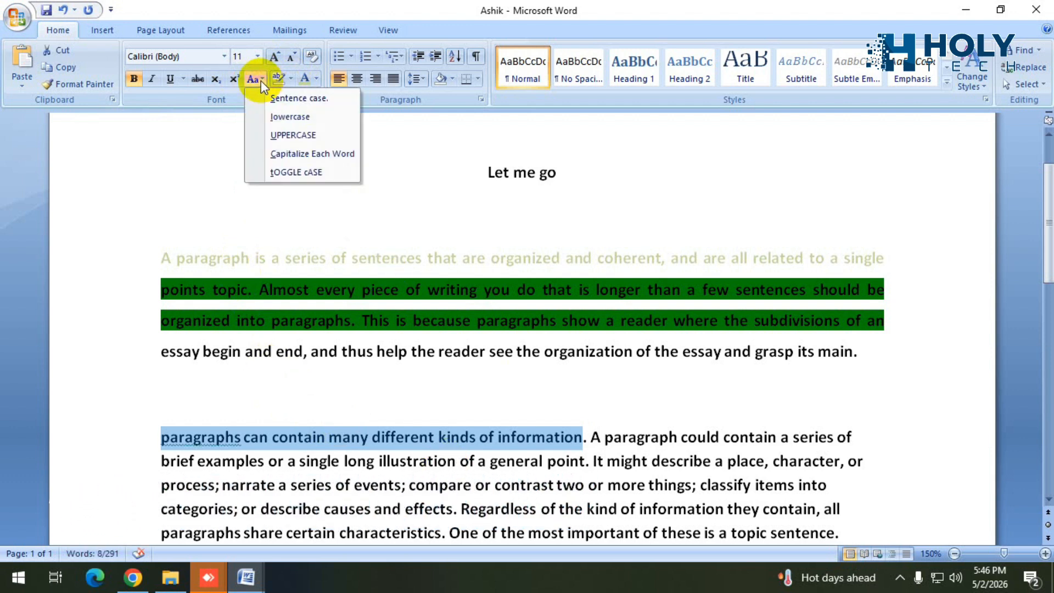
left_click(292, 140)
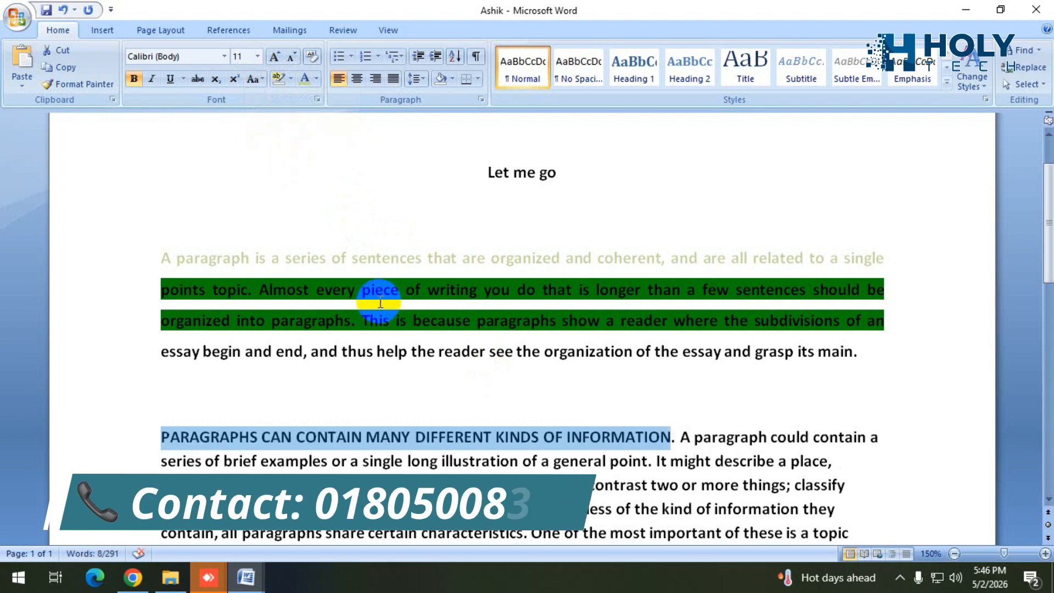
left_click(263, 79)
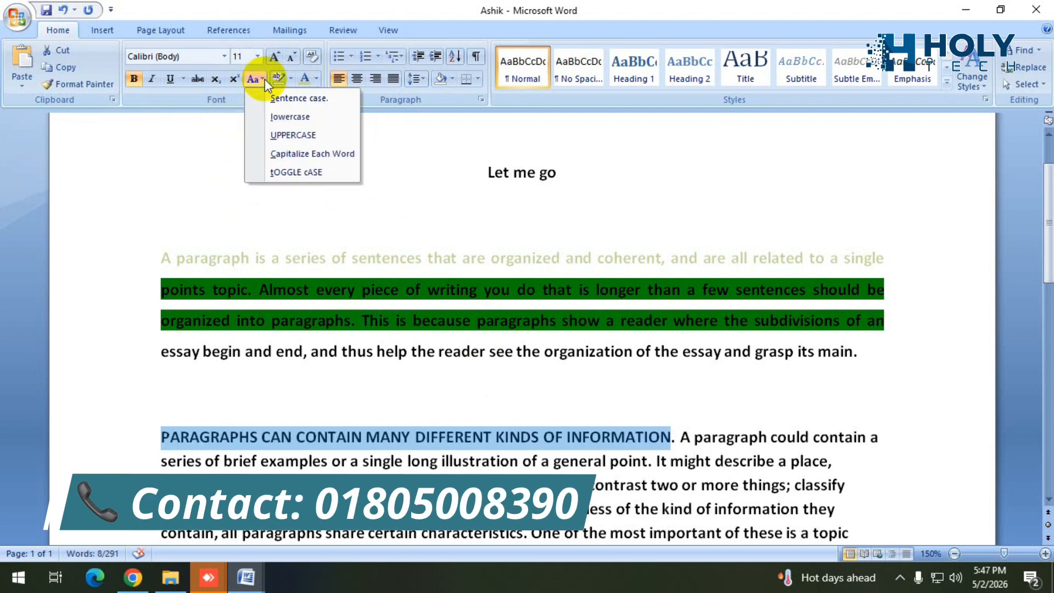
left_click(309, 158)
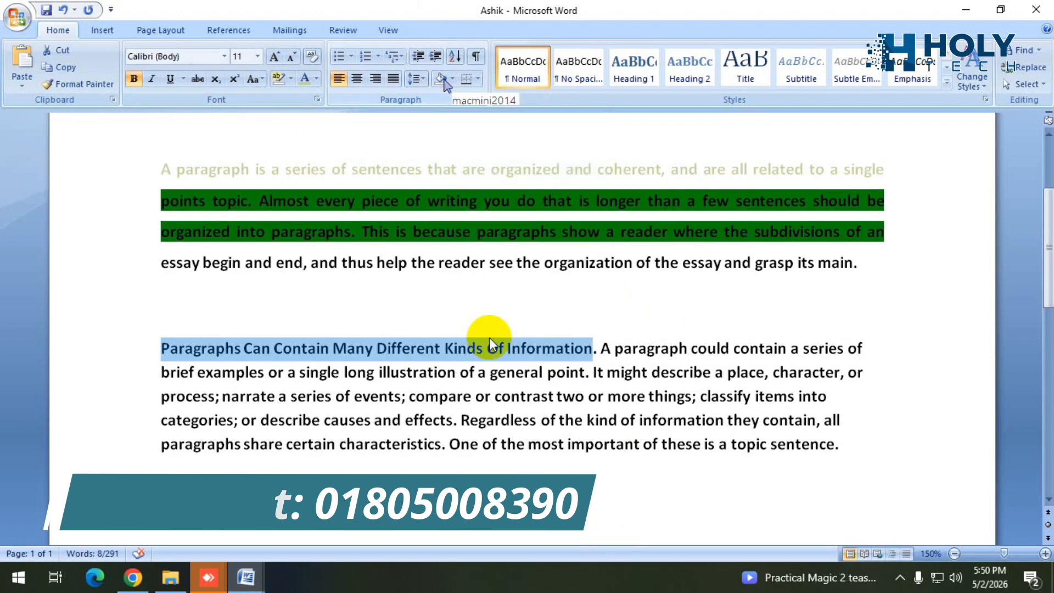
left_click(546, 288)
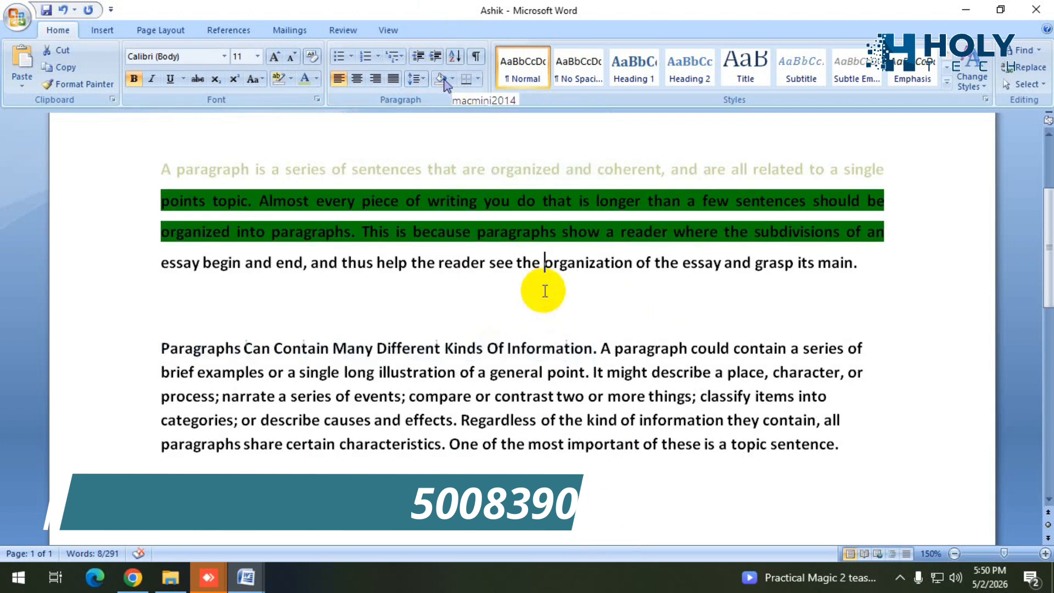
Shade the whole second paragraph, starting "Paragraphs Can Contain", with a light olive green background.
left_click_drag(849, 442, 130, 352)
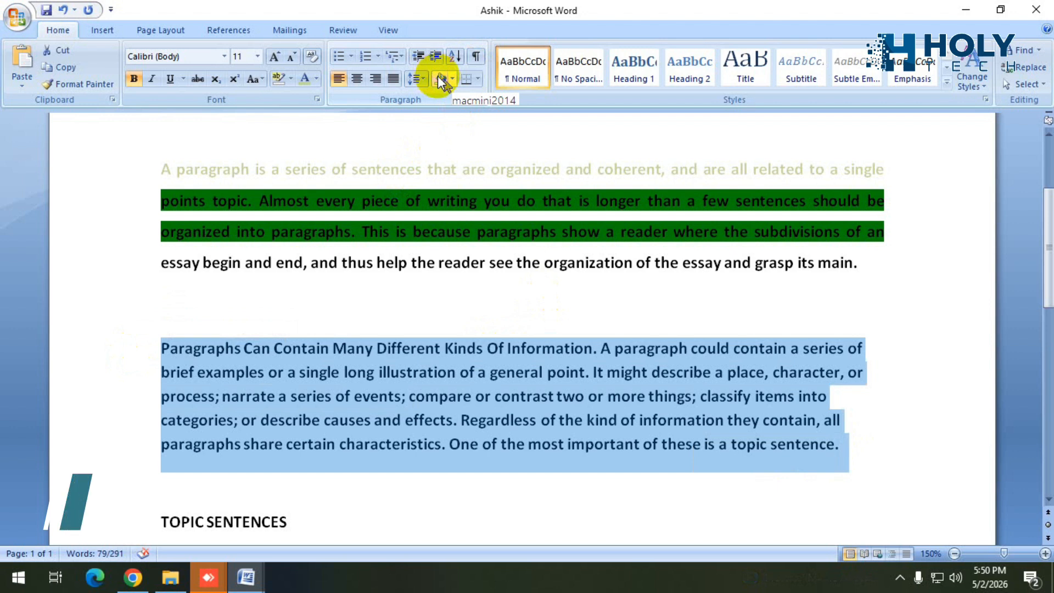
left_click(452, 78)
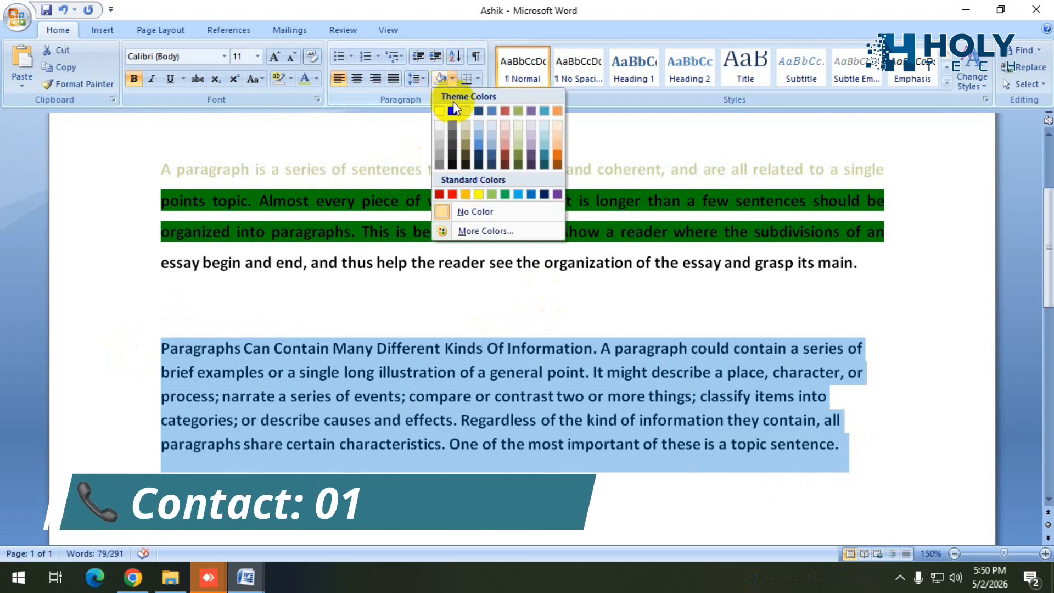
left_click(515, 138)
left_click(888, 415)
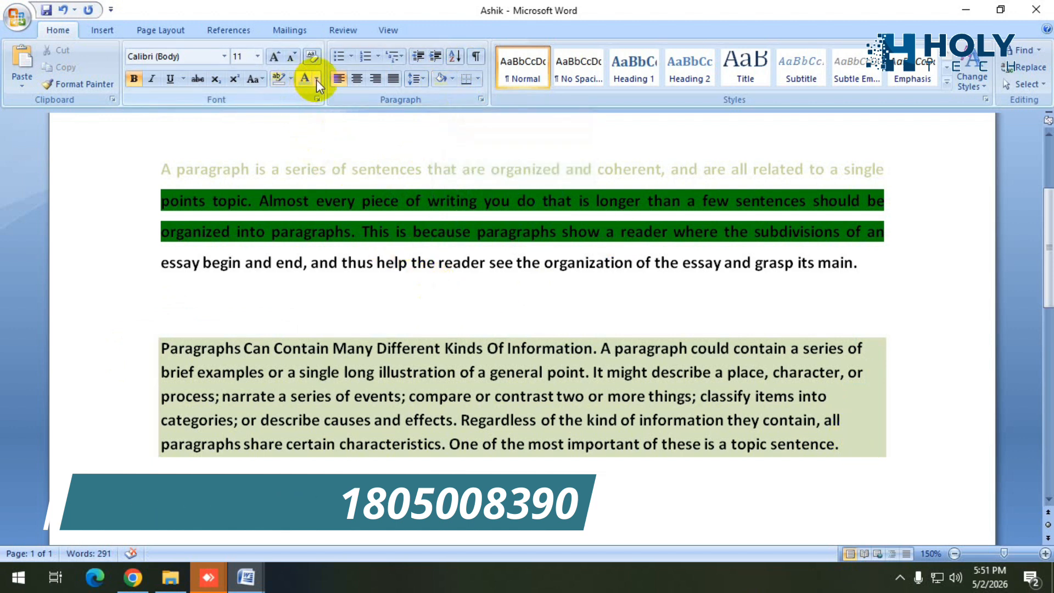
Try a dark orange font color on the first paragraph's first line, finishing with dark olive green.
left_click_drag(886, 169, 170, 165)
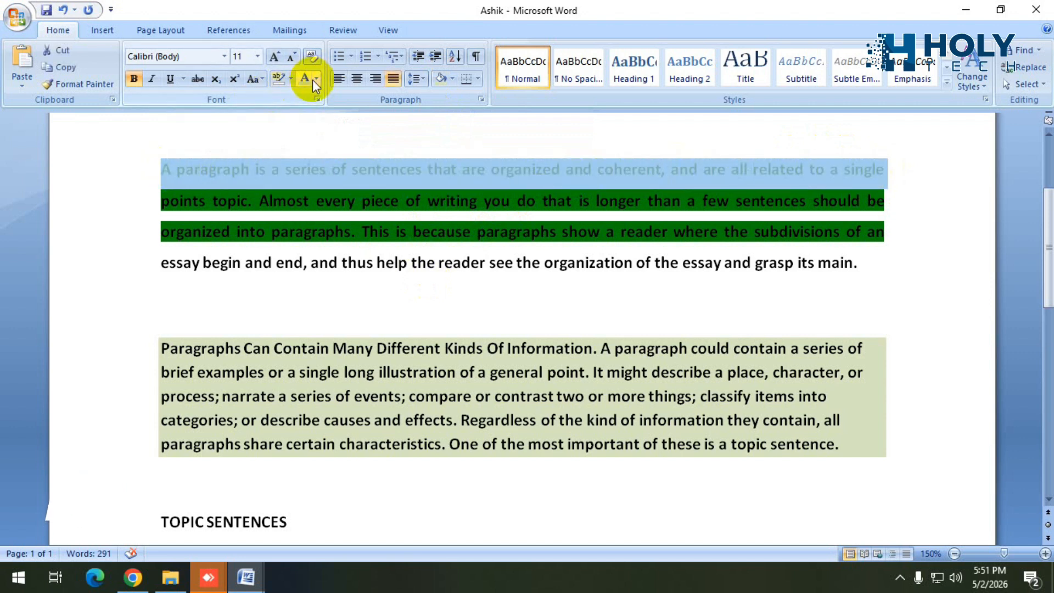
left_click(316, 79)
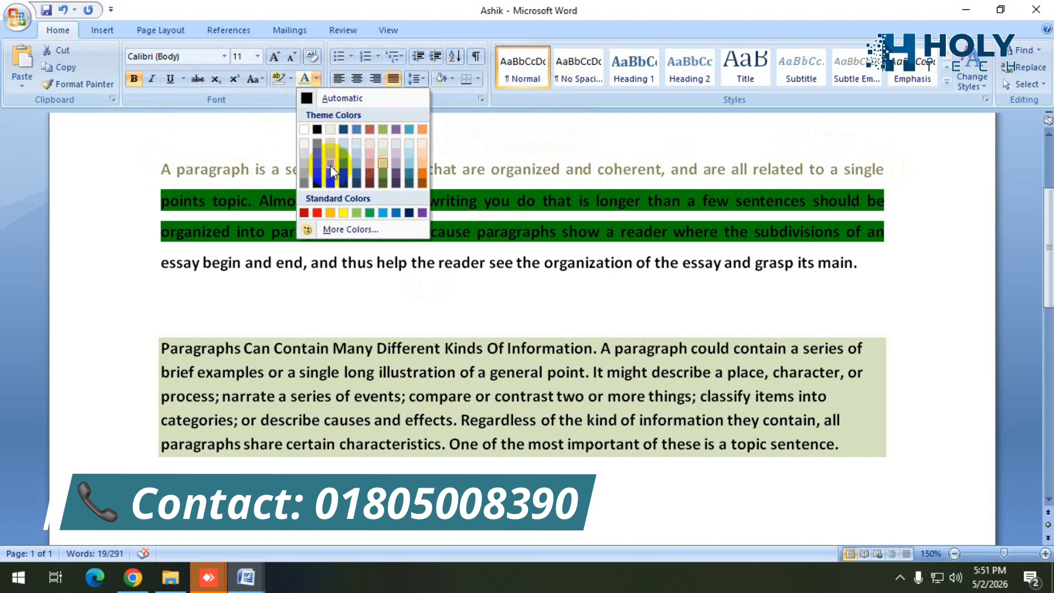
left_click(421, 172)
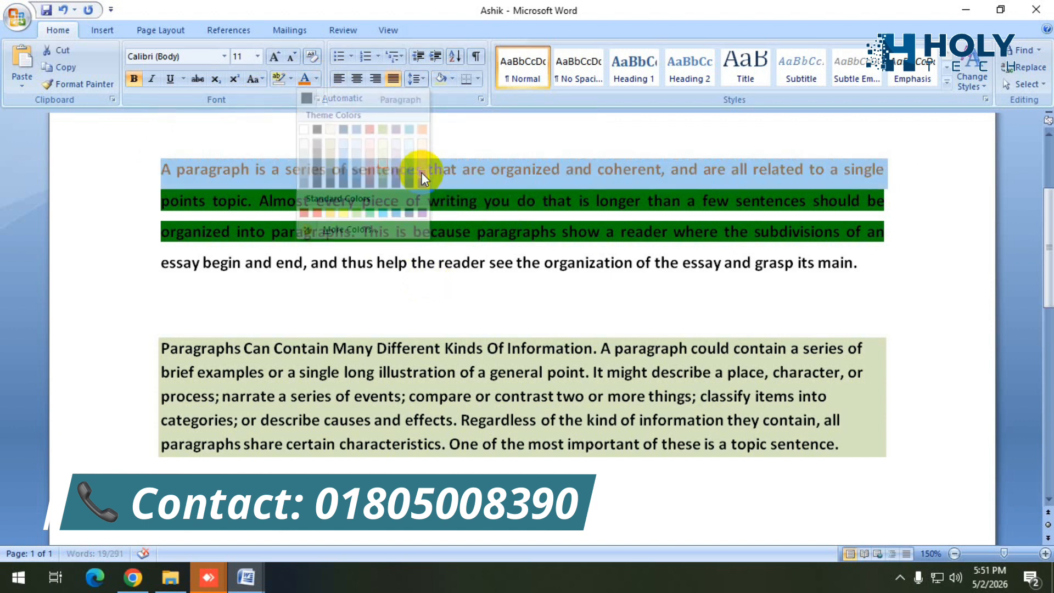
left_click(164, 166)
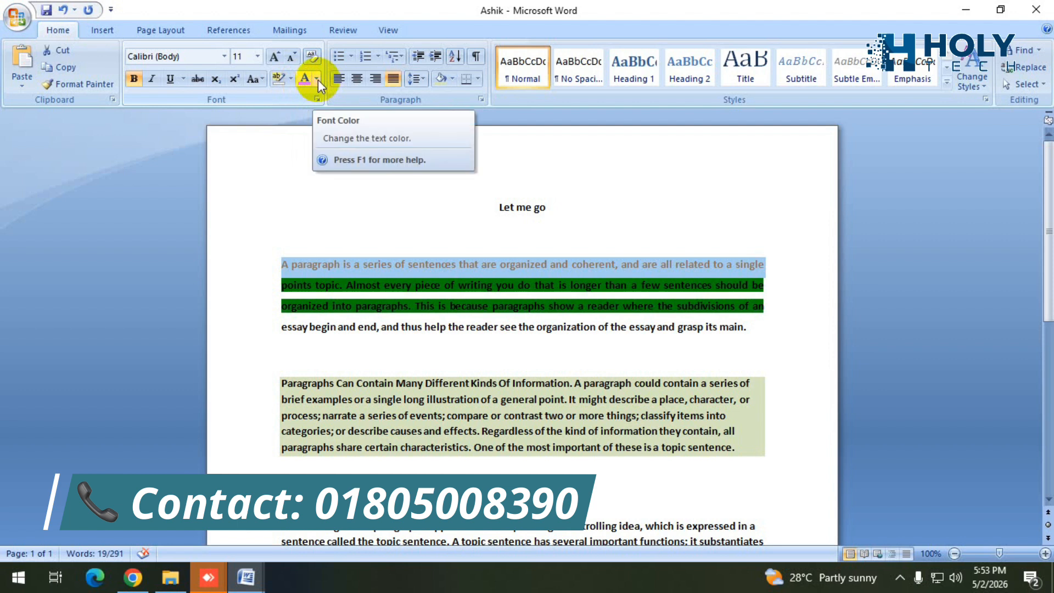
left_click(318, 80)
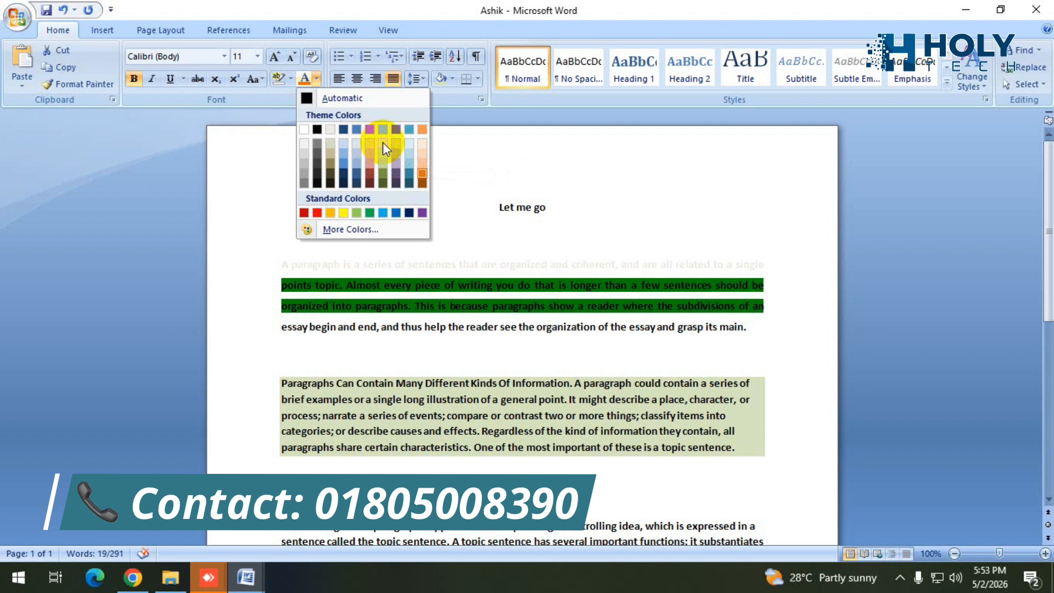
left_click(384, 173)
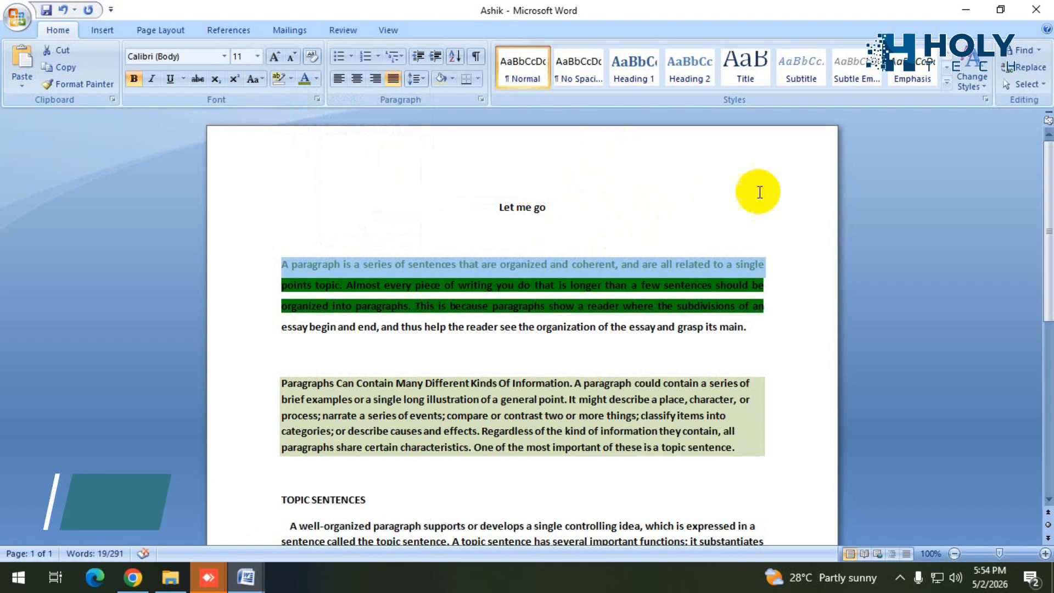
left_click(790, 184)
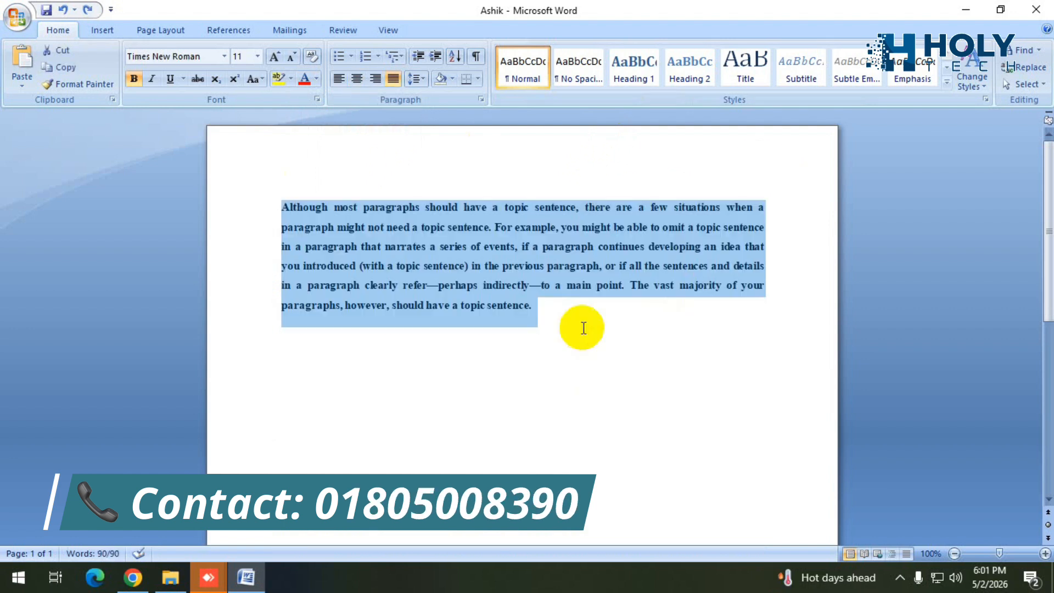
left_click(582, 328)
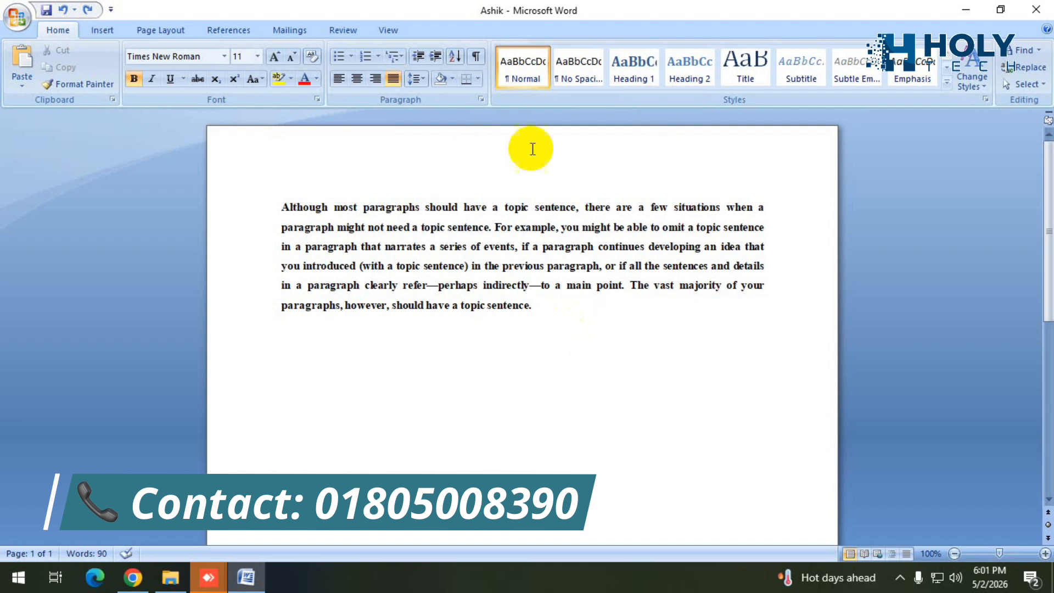
left_click(22, 18)
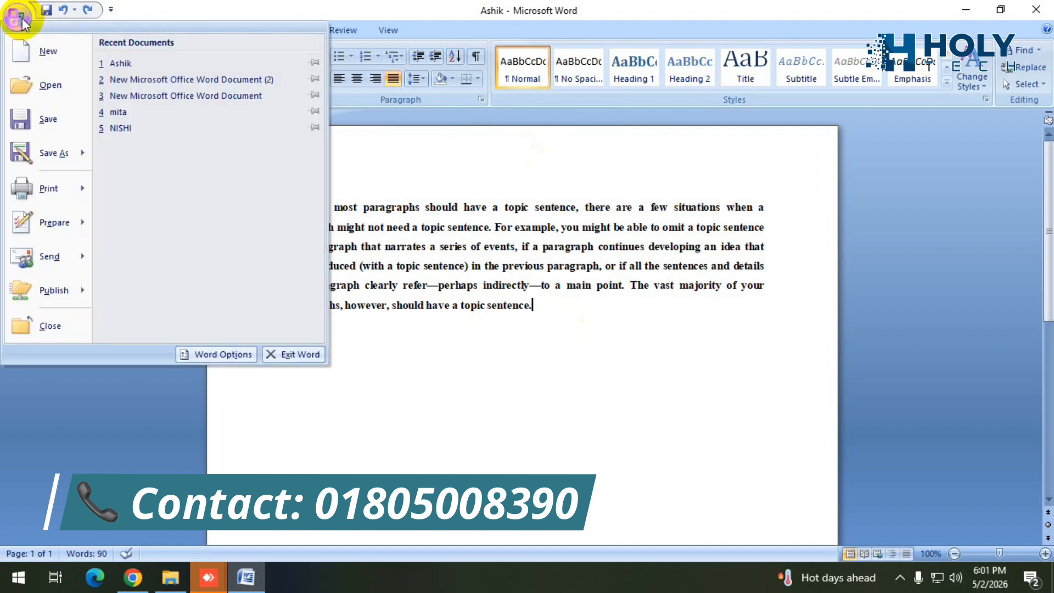
left_click(399, 399)
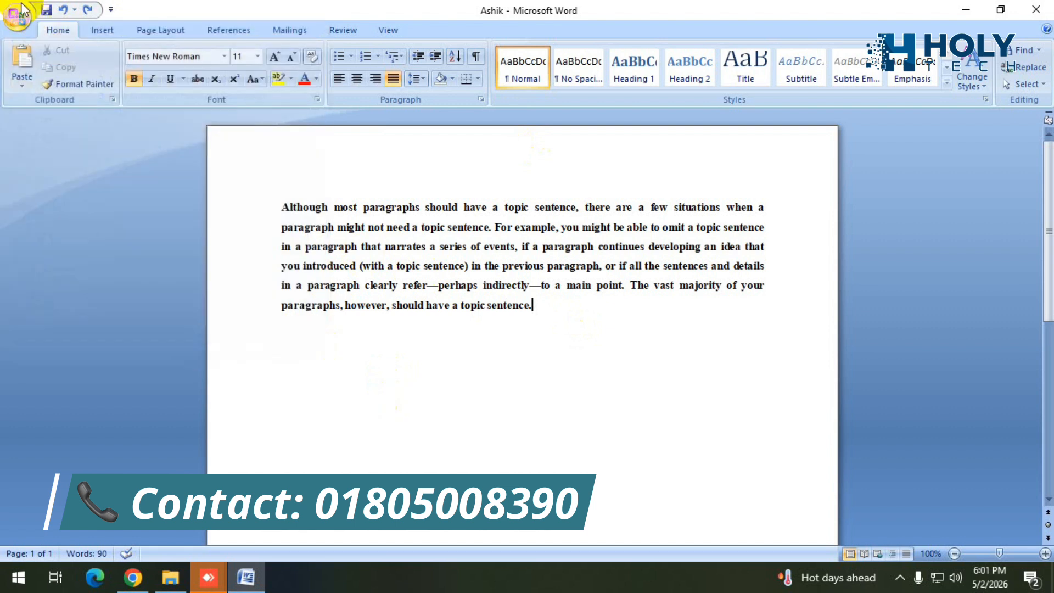